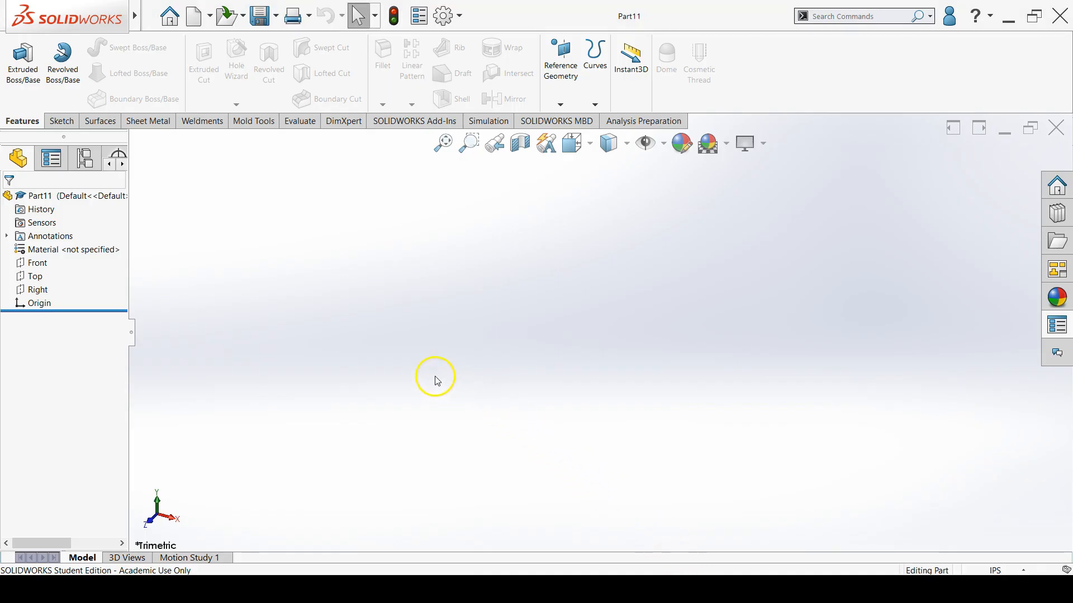
Start a sketch on the Right plane and draw a vertical line about 1.32 in up from the origin, continuing into a tangent arc
left_click(35, 291)
left_click(51, 278)
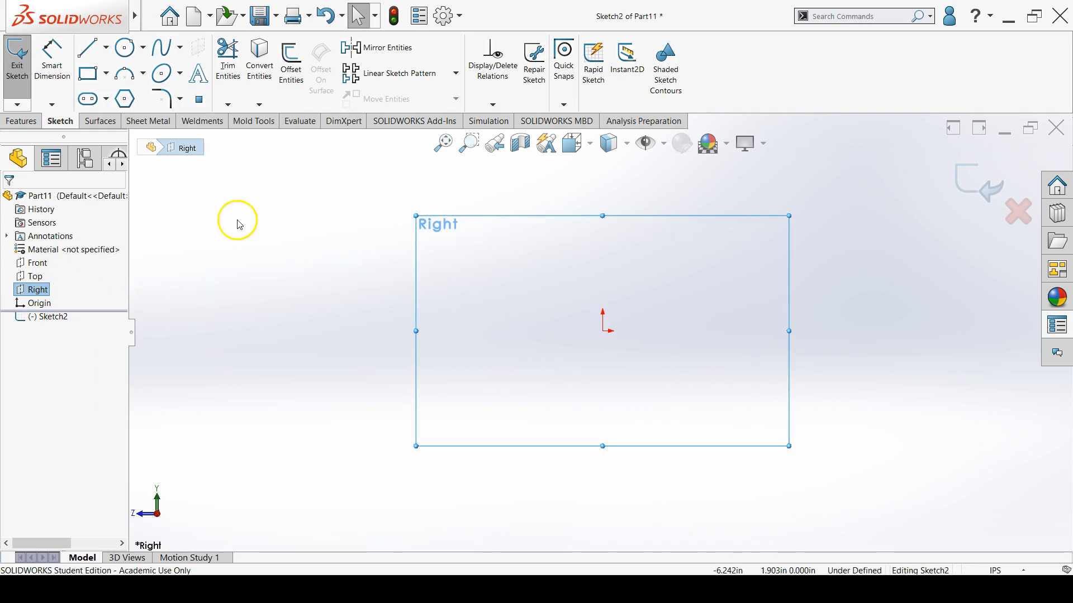
left_click(94, 53)
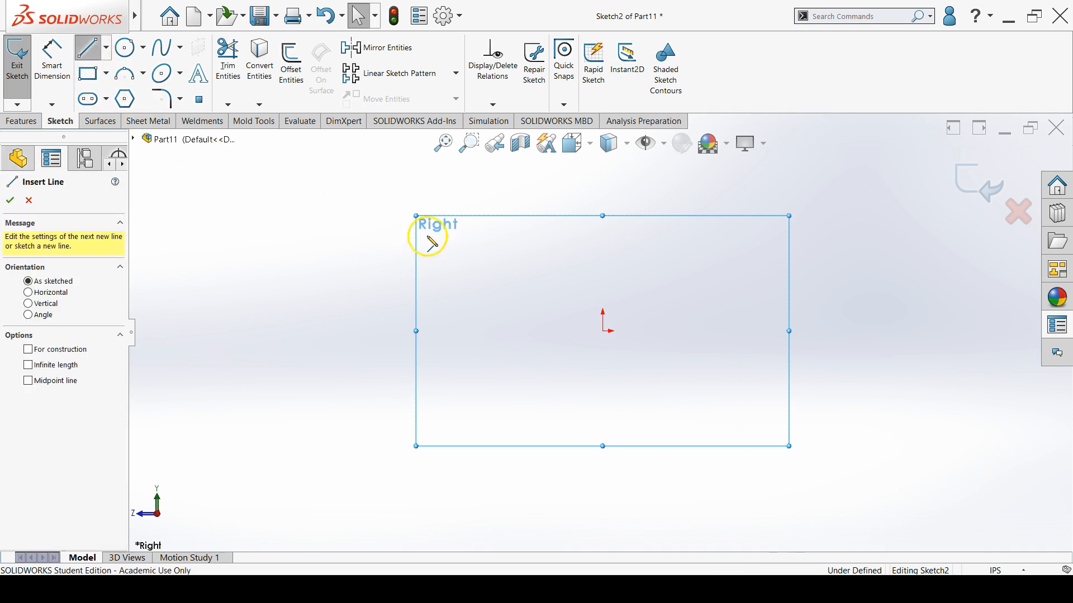
left_click(603, 331)
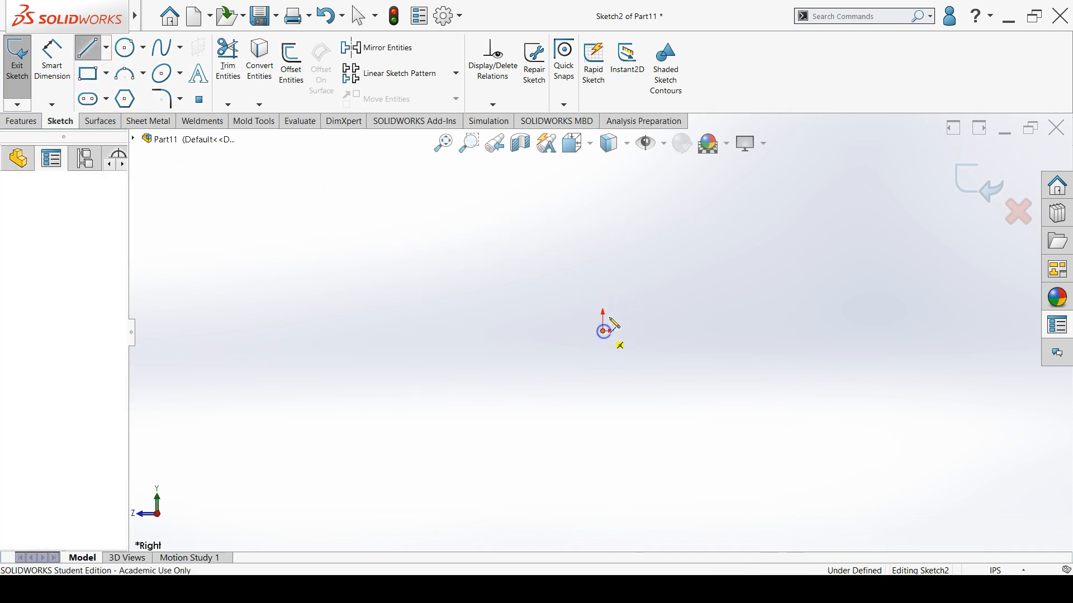
left_click(606, 255)
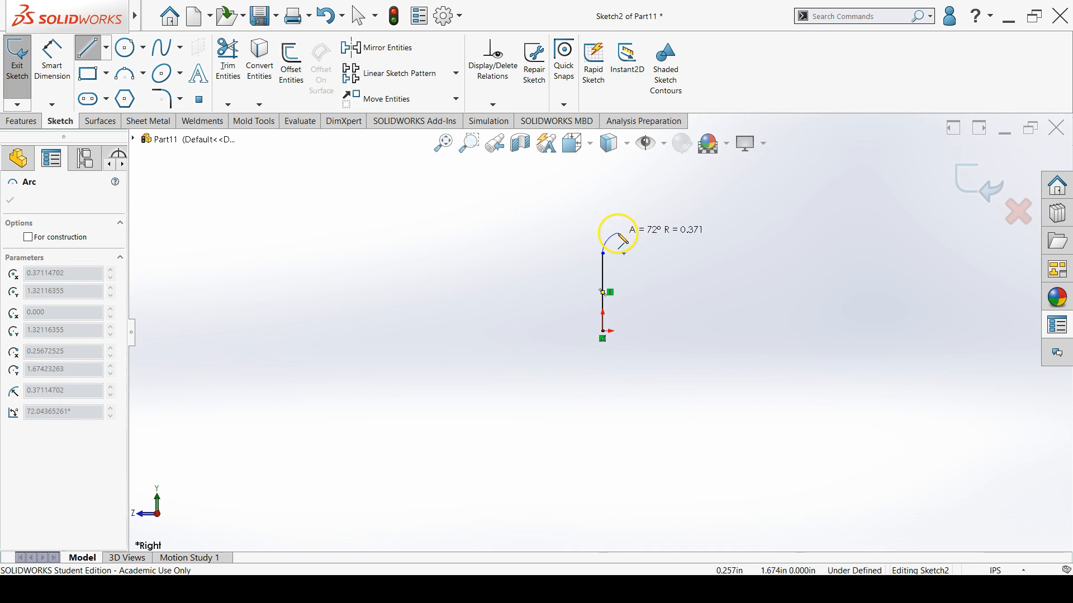
left_click(618, 234)
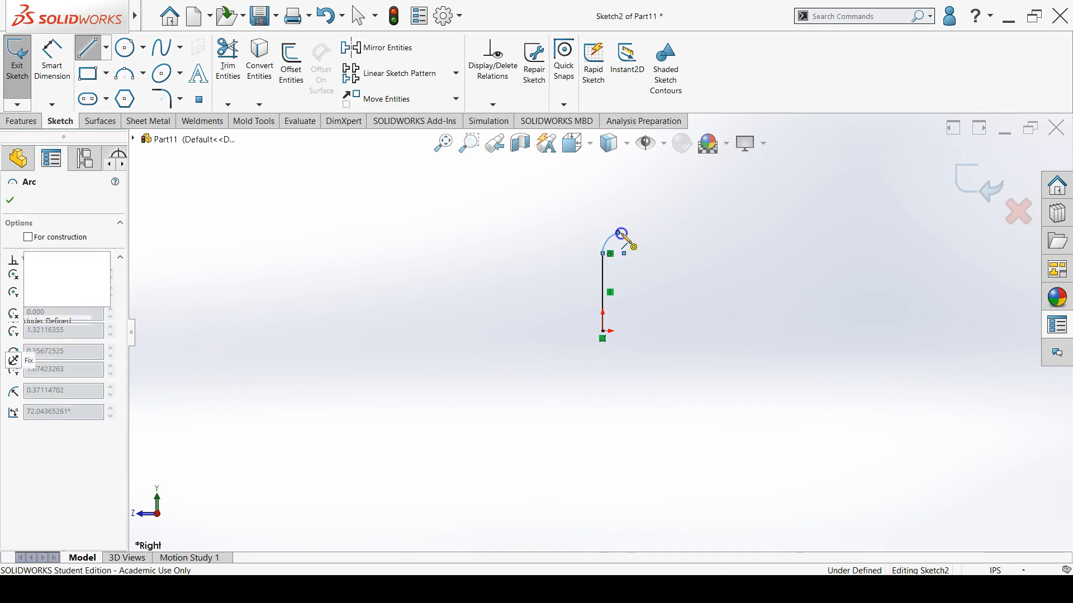
Continue the profile with an upward-sloping line, a tangent arc of about 0.27 in radius and a vertical line about 1.66 in down
left_click(710, 204)
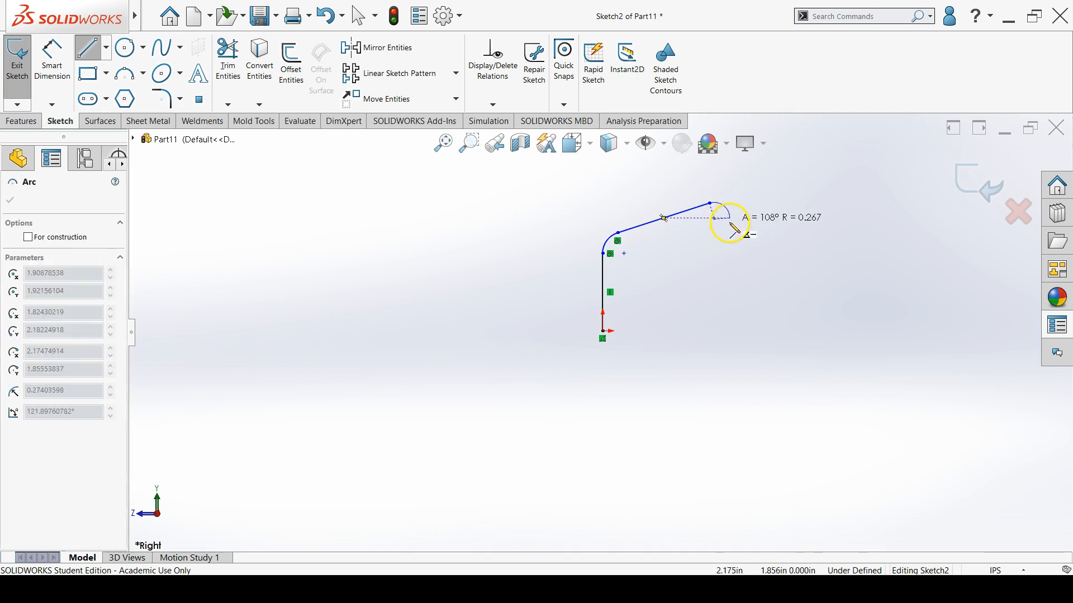
left_click(730, 219)
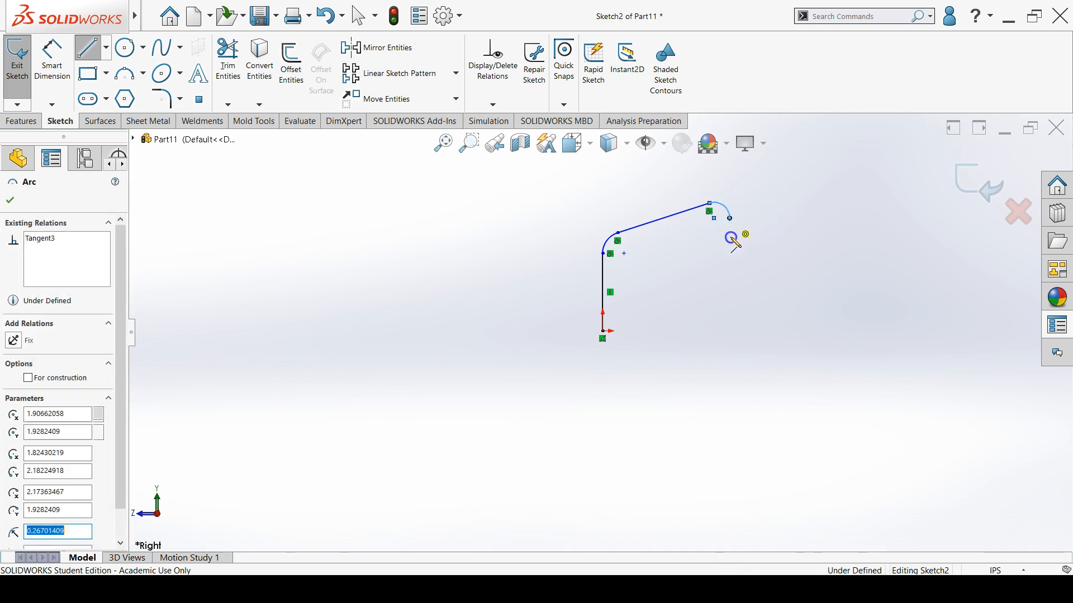
left_click(730, 315)
right_click(806, 366)
left_click(811, 370)
scroll(693, 263, "up", 3)
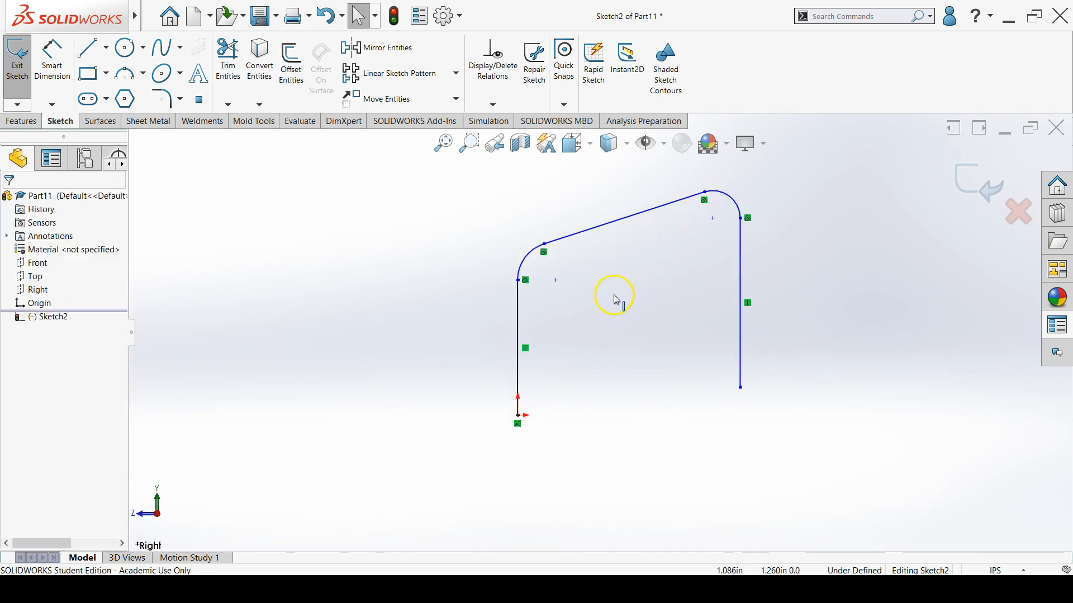
scroll(590, 295, "down", 1)
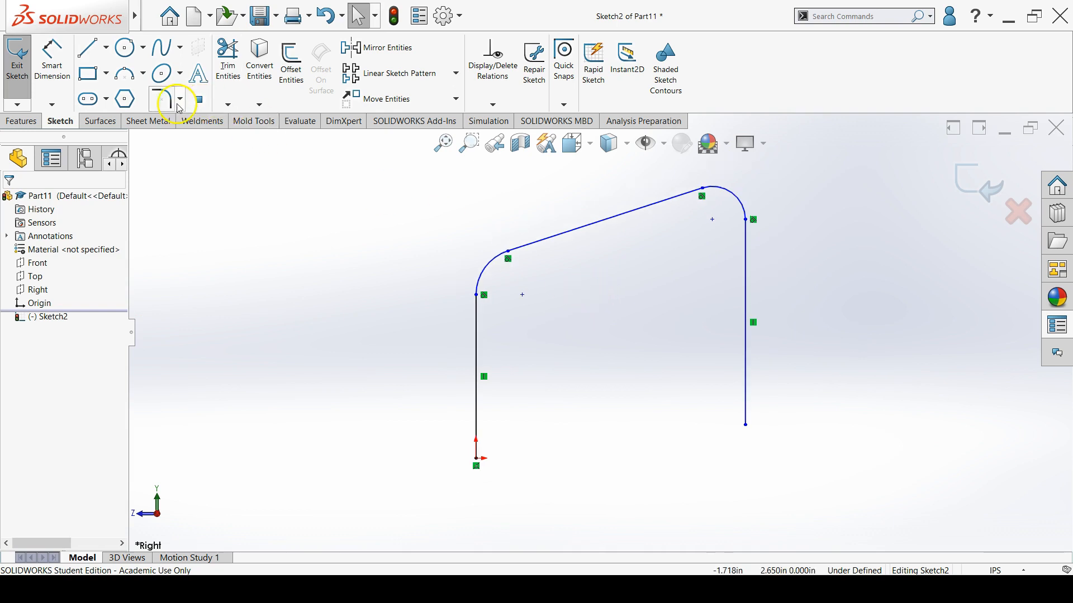
Dimension the horizontal distance between the two vertical lines and set it to 72 in
left_click(65, 84)
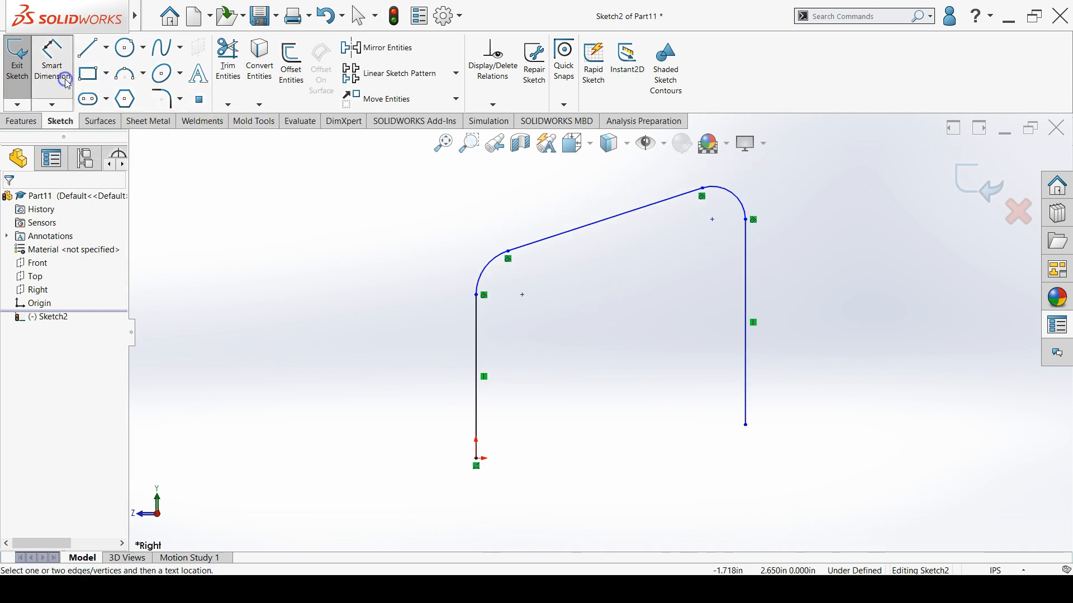
left_click(476, 353)
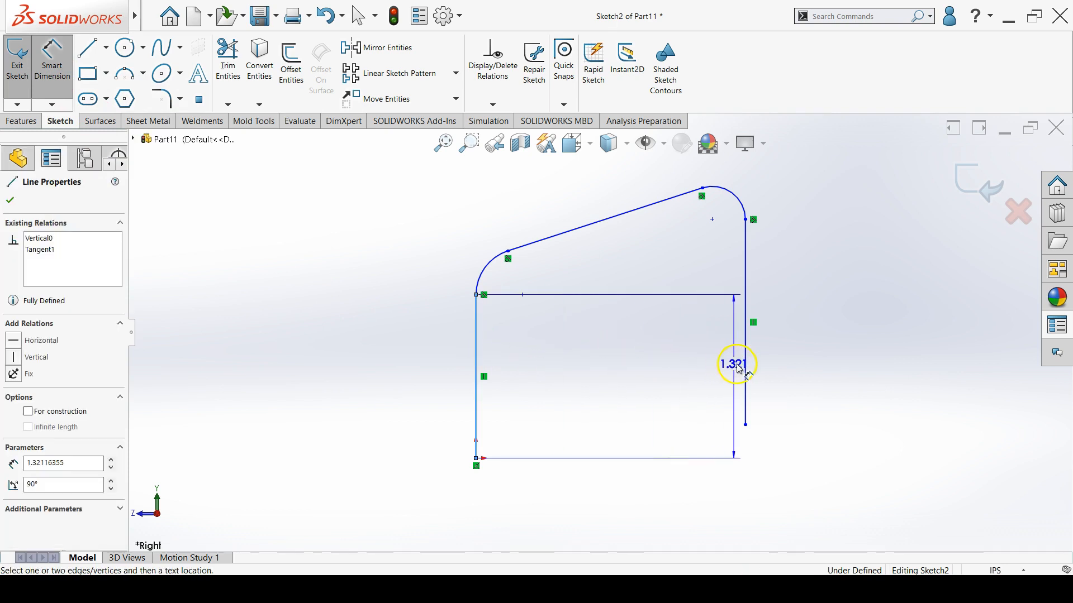
left_click(745, 367)
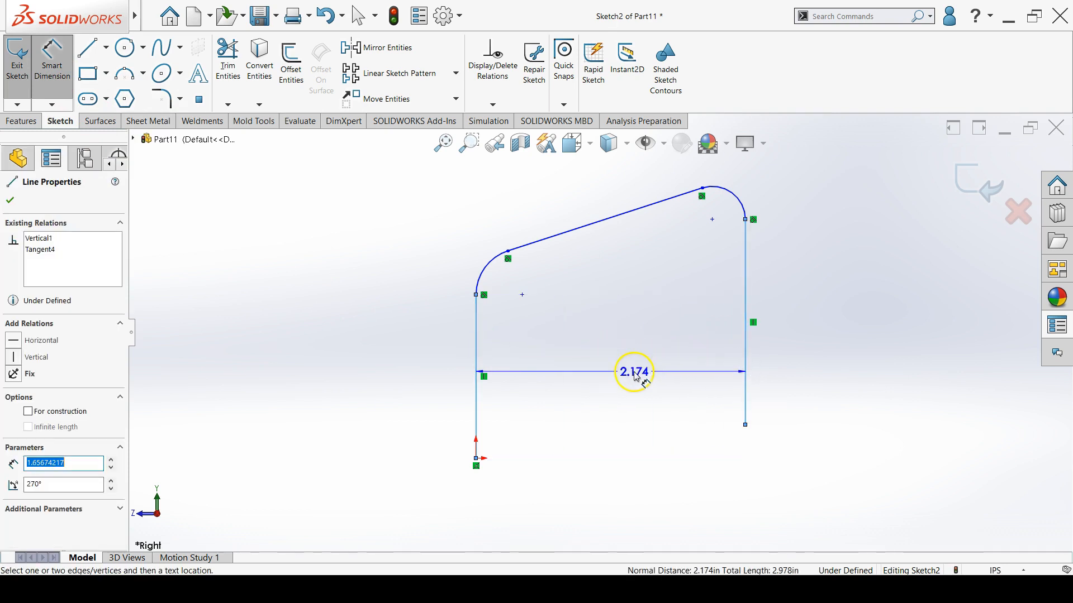
left_click(636, 372)
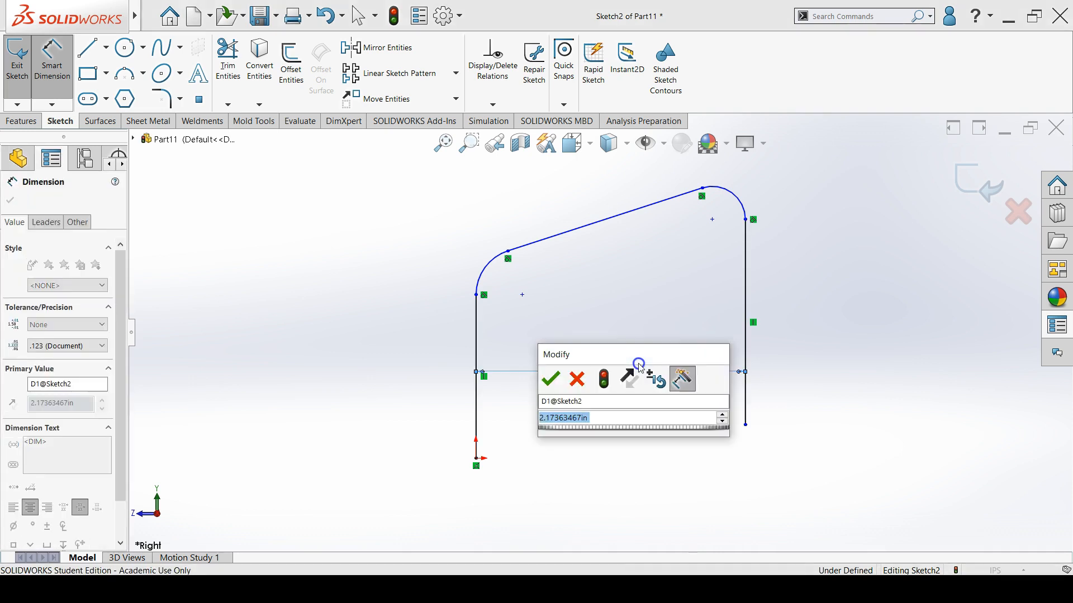
type("72")
key("Return")
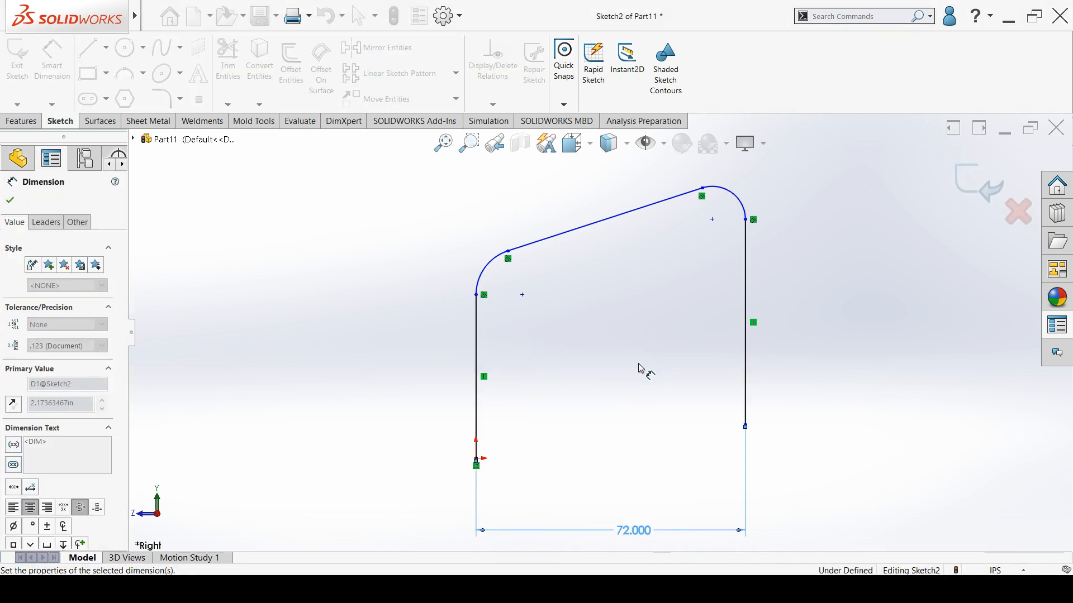
Dimension the vertical offset between the right line's lower endpoint and the origin as 6 in
left_click(745, 426)
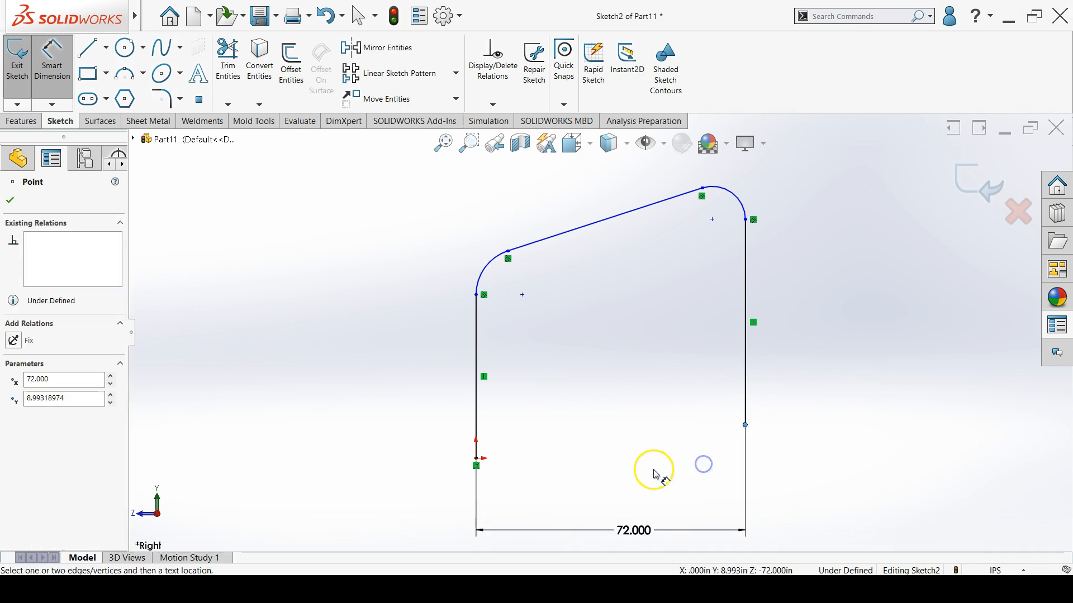
left_click(477, 459)
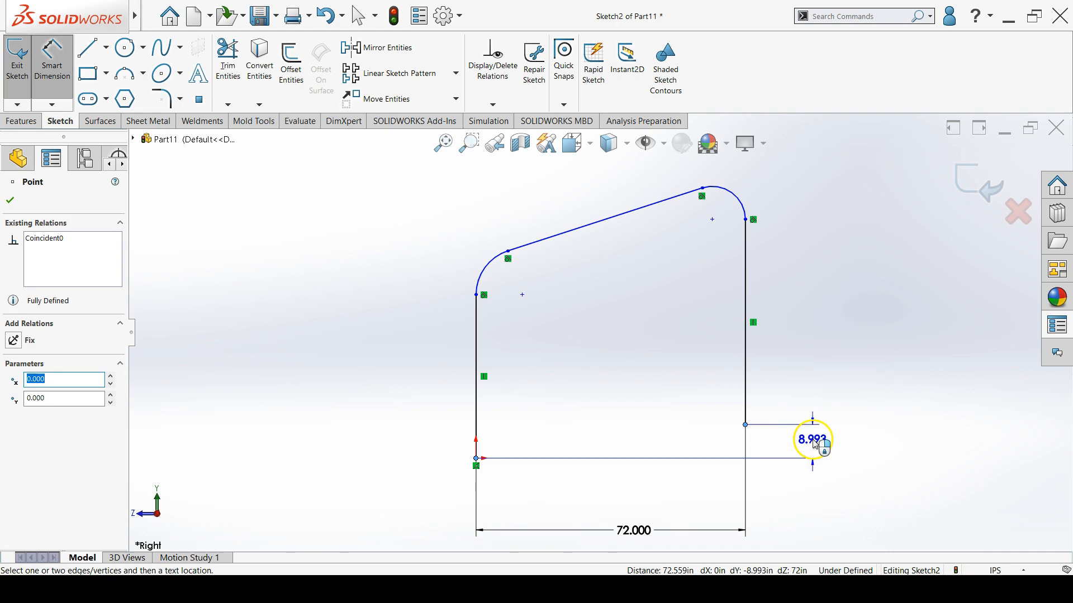
left_click(814, 443)
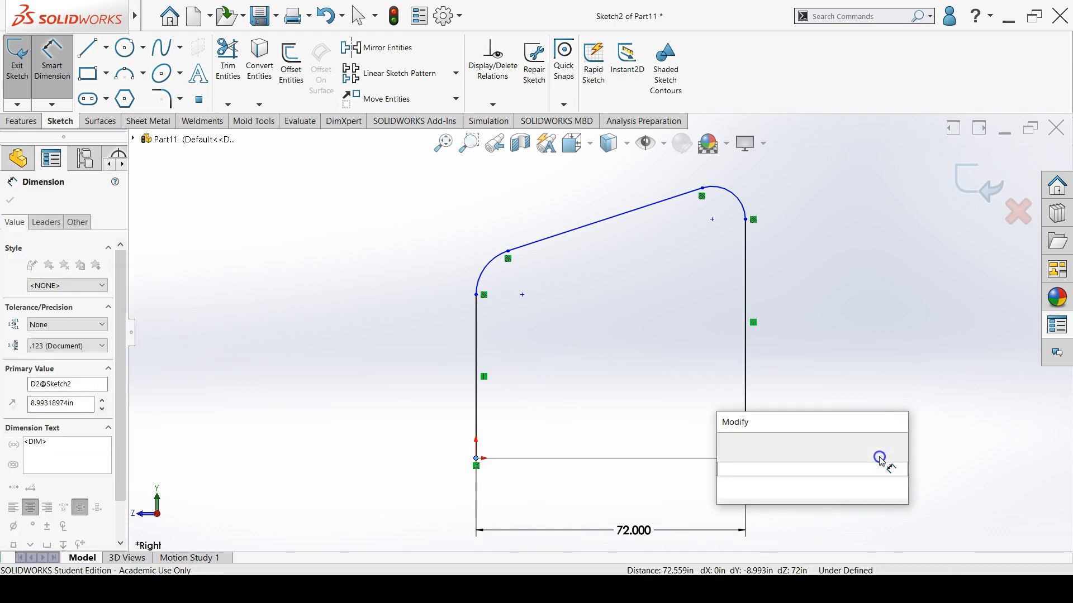
type("6")
key("Return")
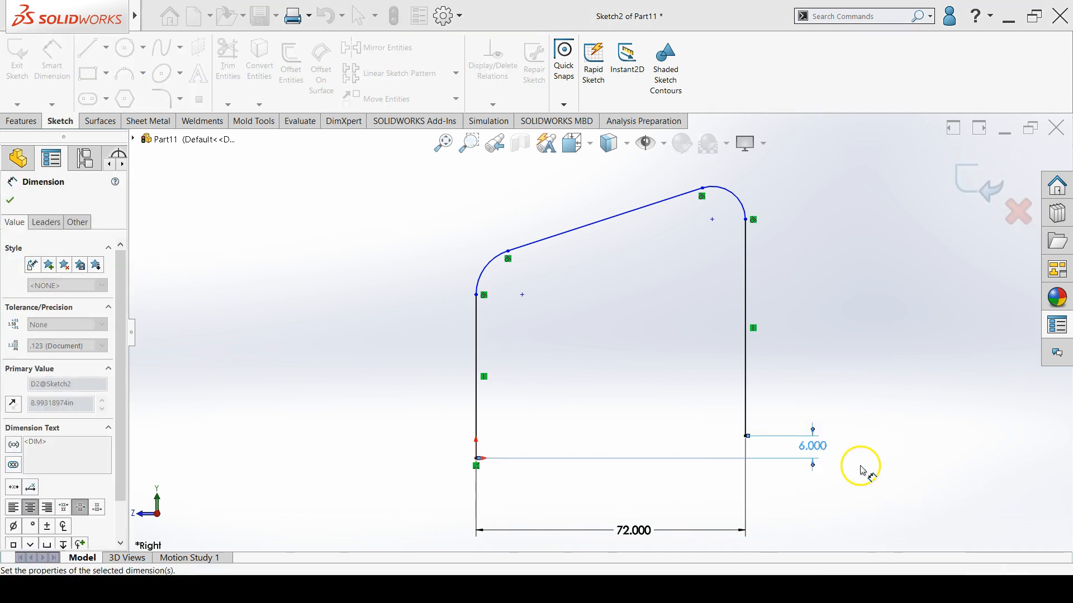
Dimension the vertical distance from the right line's lower endpoint to the upper end of the sloped line as 48 in
left_click(746, 437)
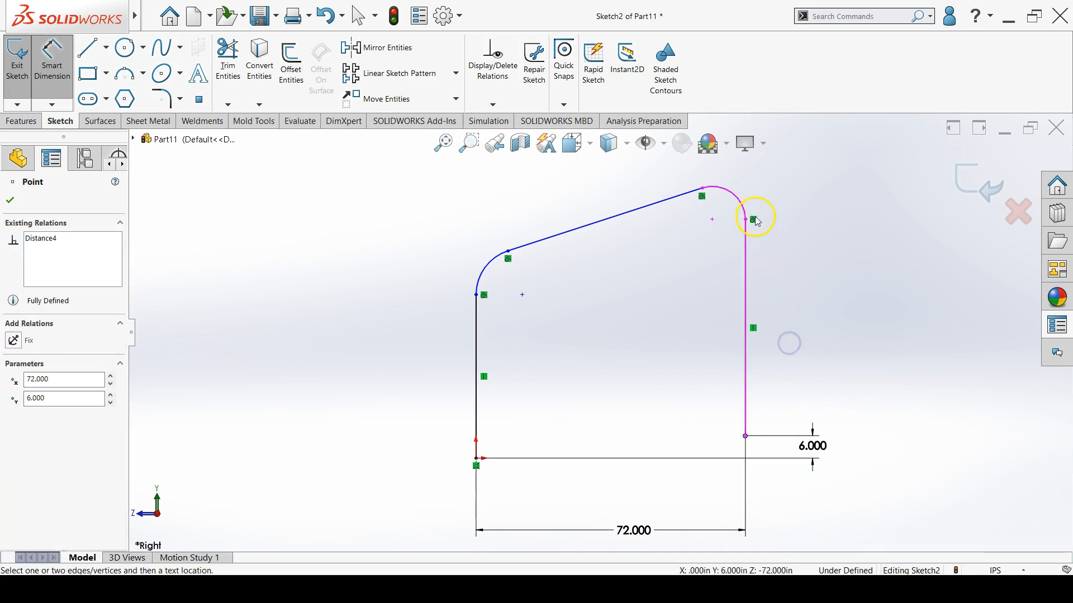
left_click(702, 189)
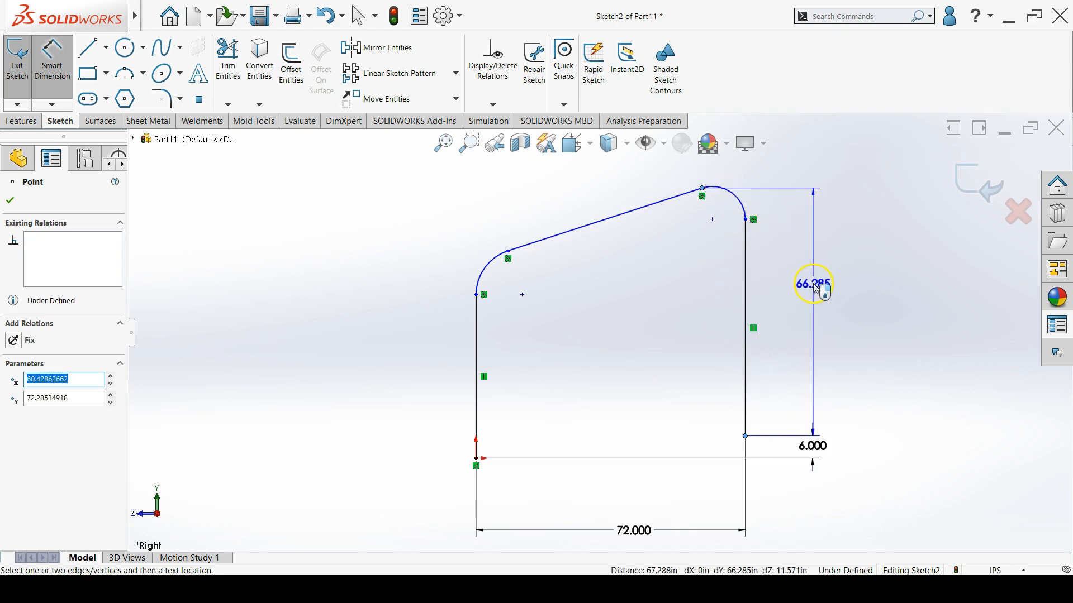
left_click(816, 288)
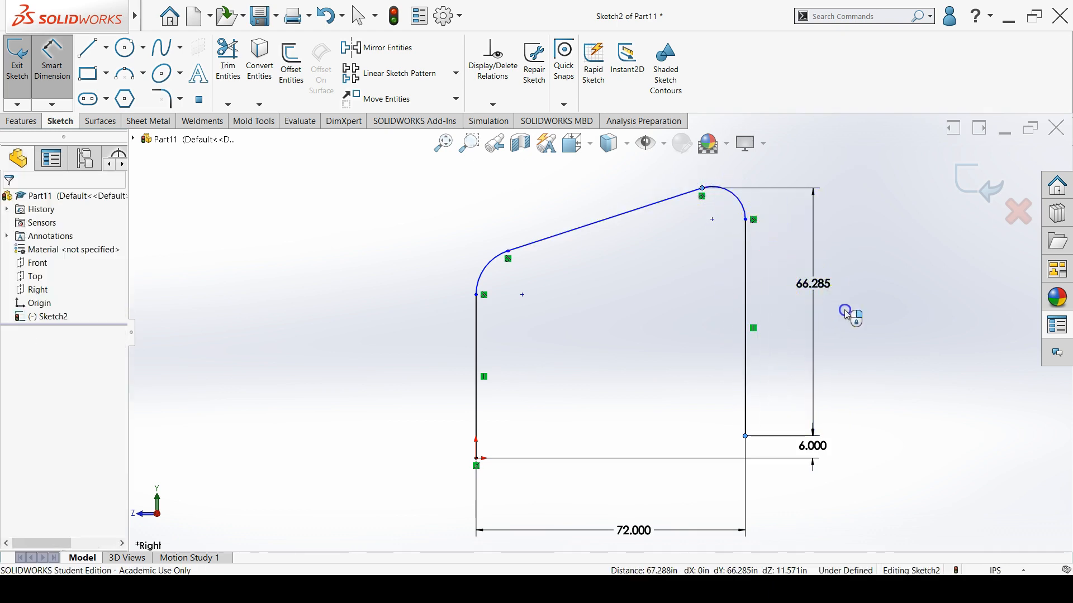
type("48")
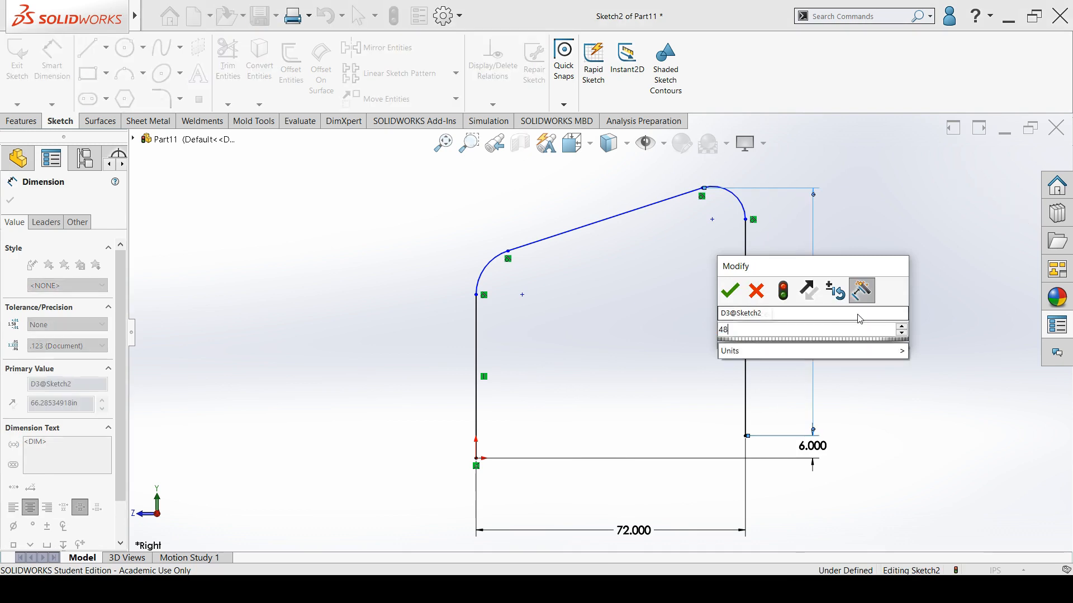
key("Return")
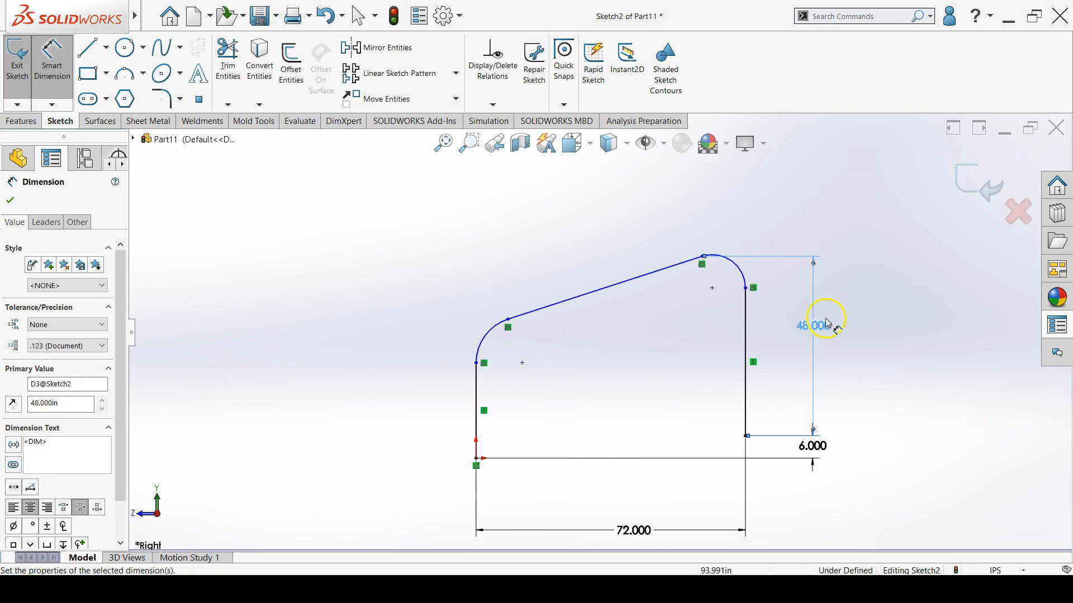
Dimension the vertical distance from the origin to the lower end of the sloped line as 48 in
left_click(508, 320)
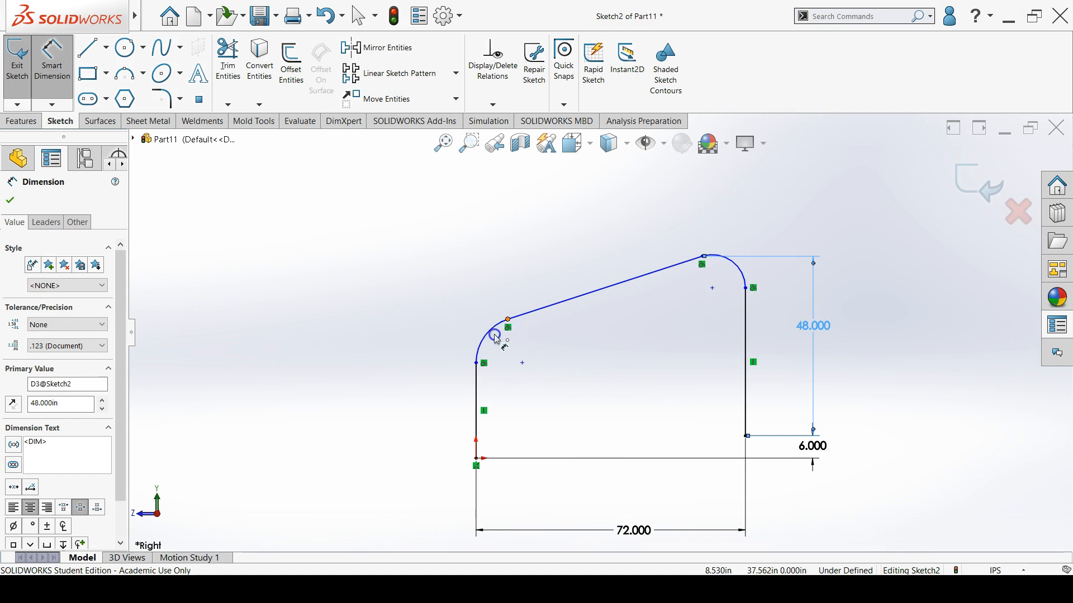
left_click(476, 458)
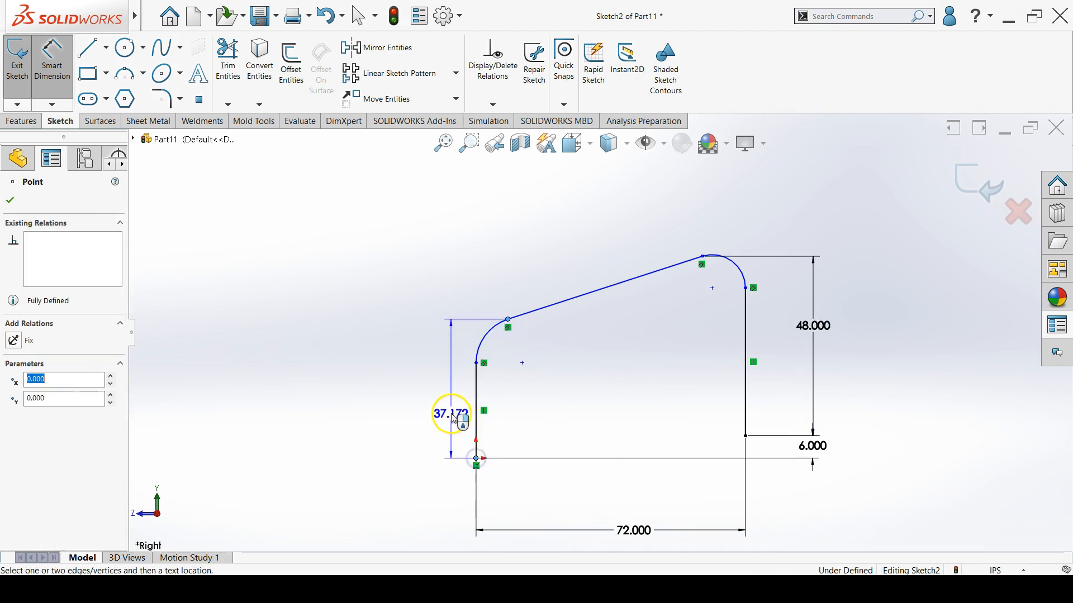
left_click(405, 402)
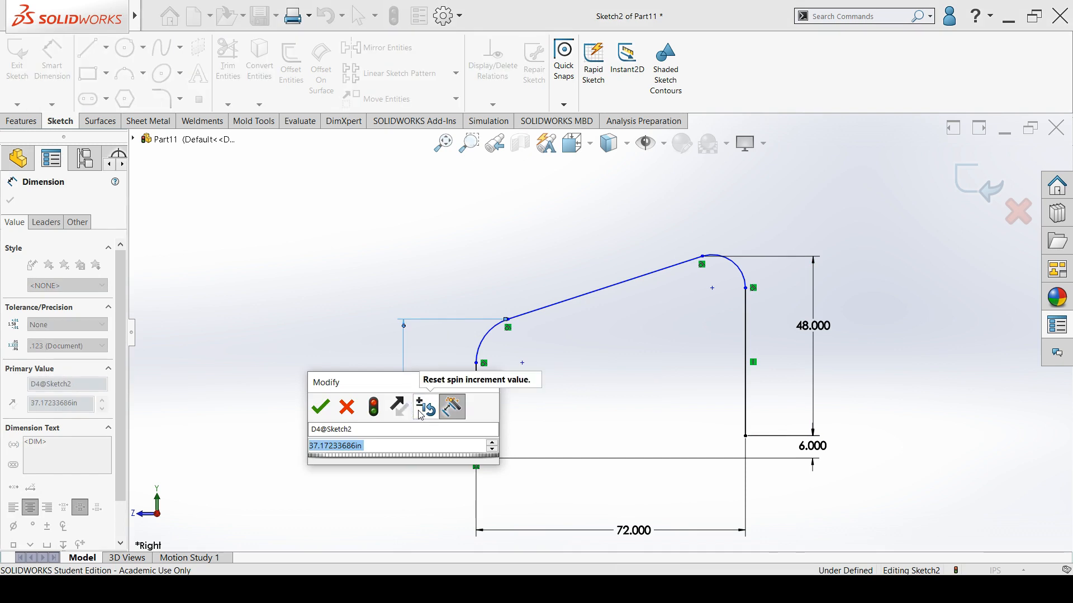
type("48")
key("Return")
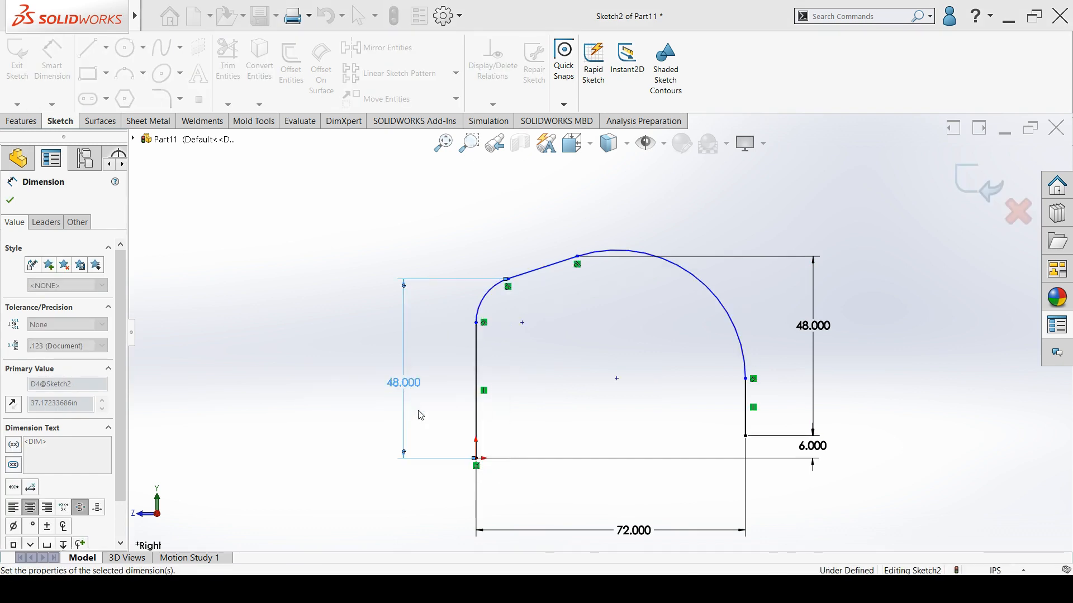
Dimension the radius of the right arc and set it to 12 in
left_click(719, 298)
left_click(838, 196)
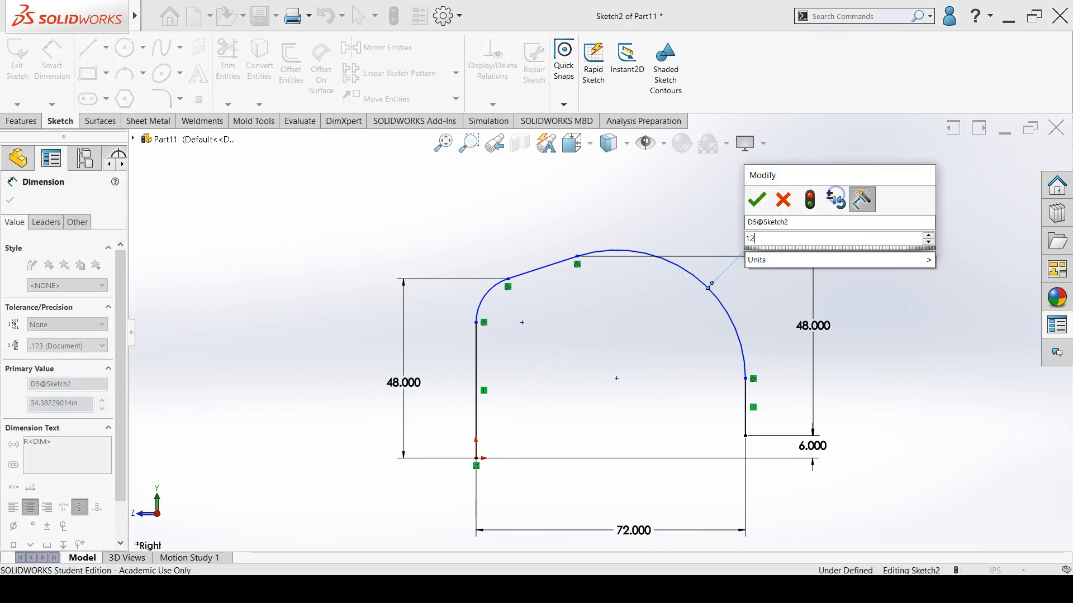
key("Return")
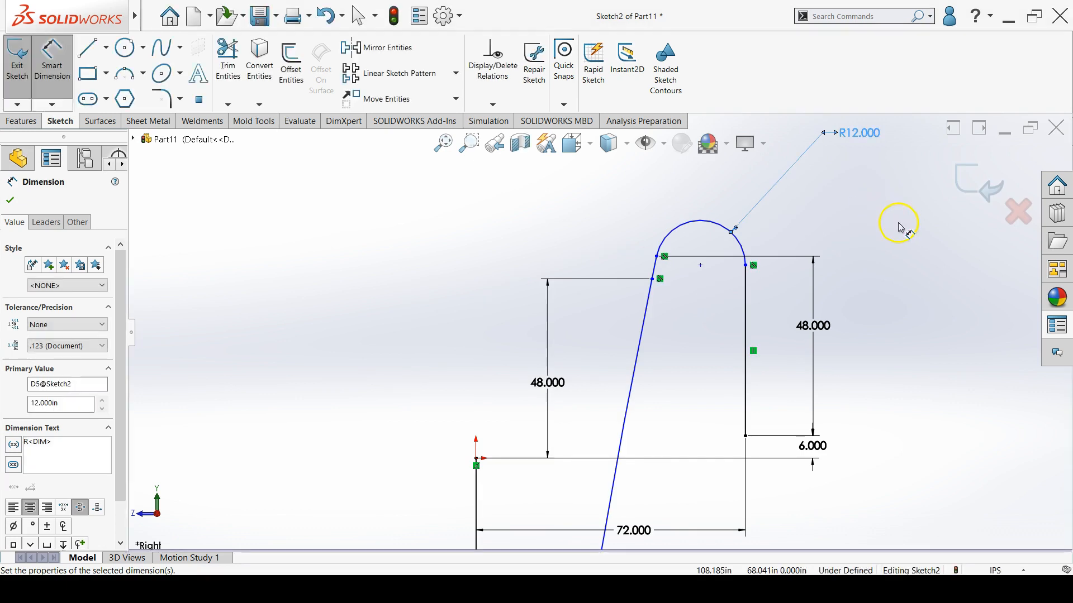
left_click(487, 105)
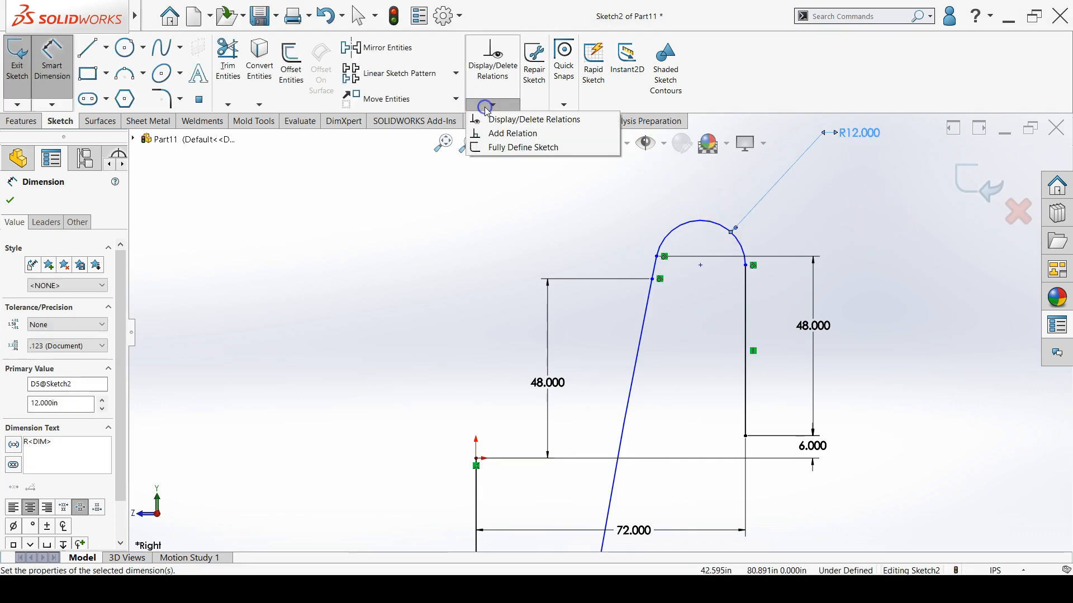
left_click(504, 134)
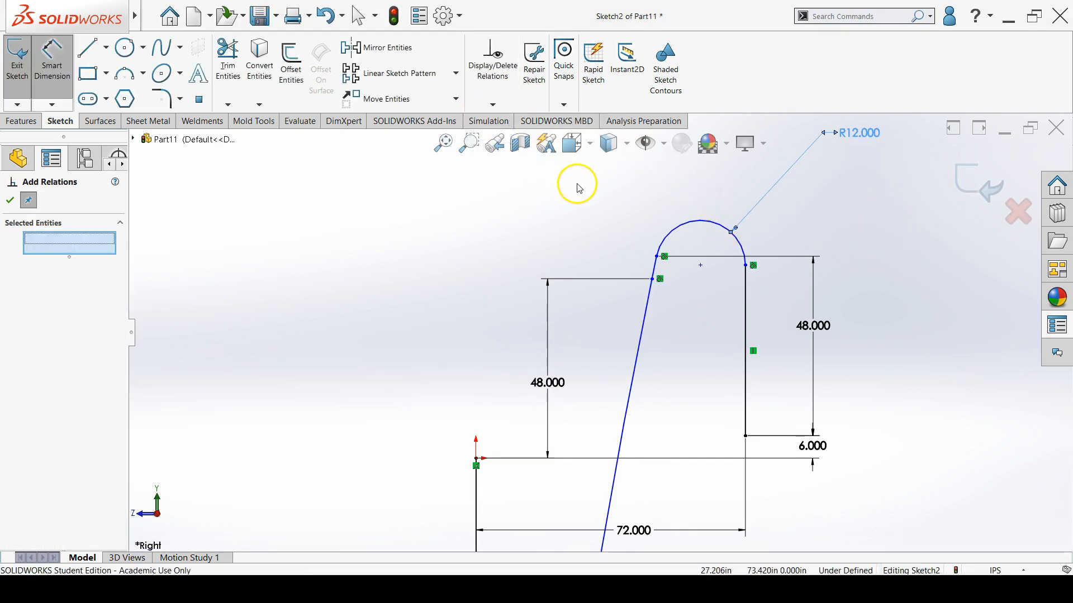
left_click(666, 239)
scroll(635, 236, "up", 3)
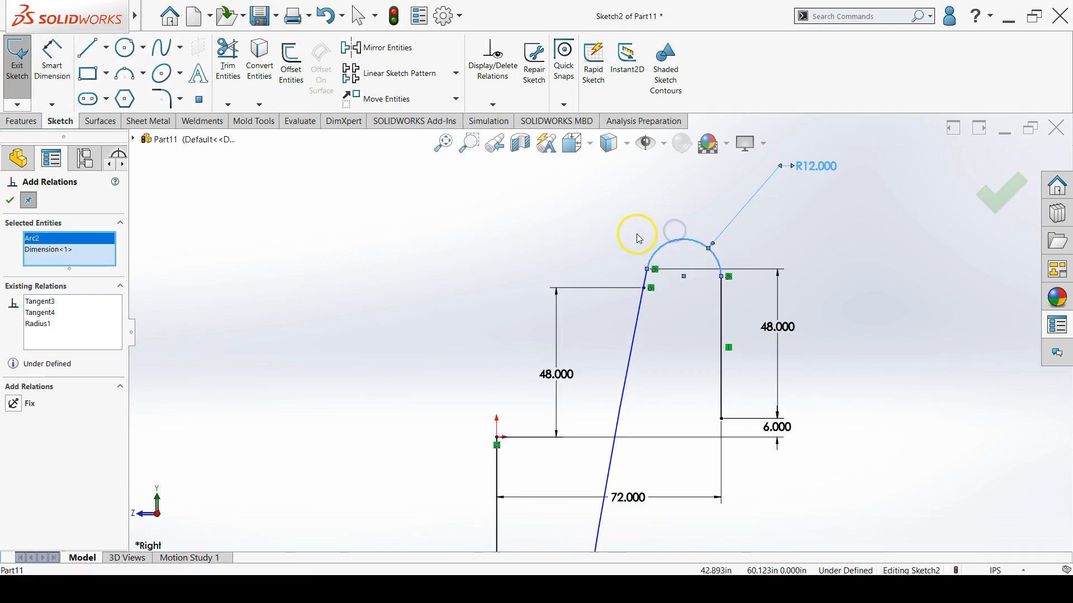
scroll(630, 241, "up", 3)
scroll(635, 291, "up", 2)
scroll(656, 326, "up", 3)
scroll(603, 391, "down", 3)
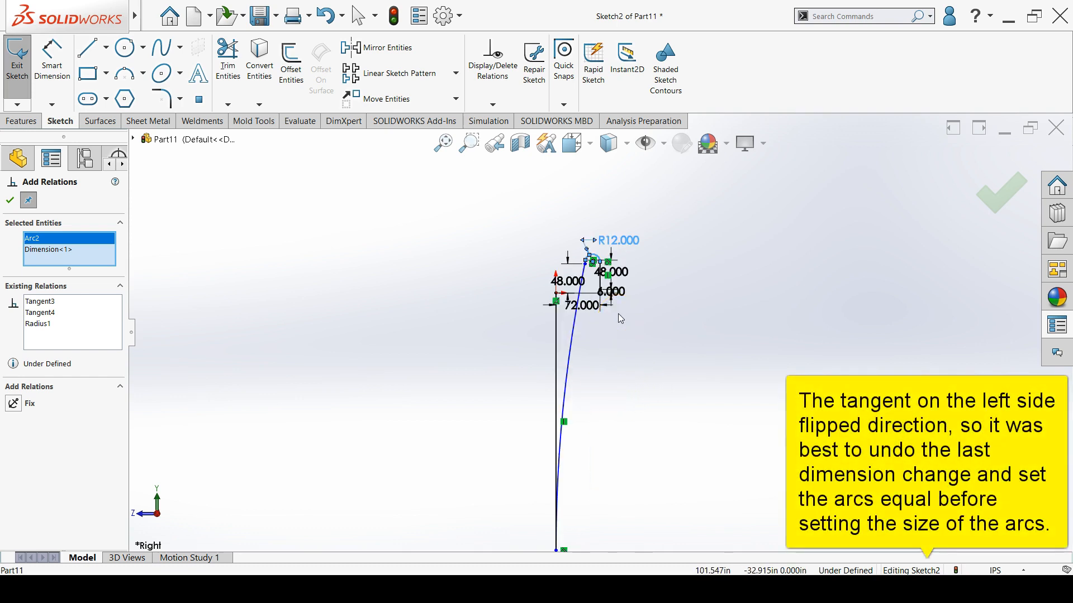
left_click(612, 328)
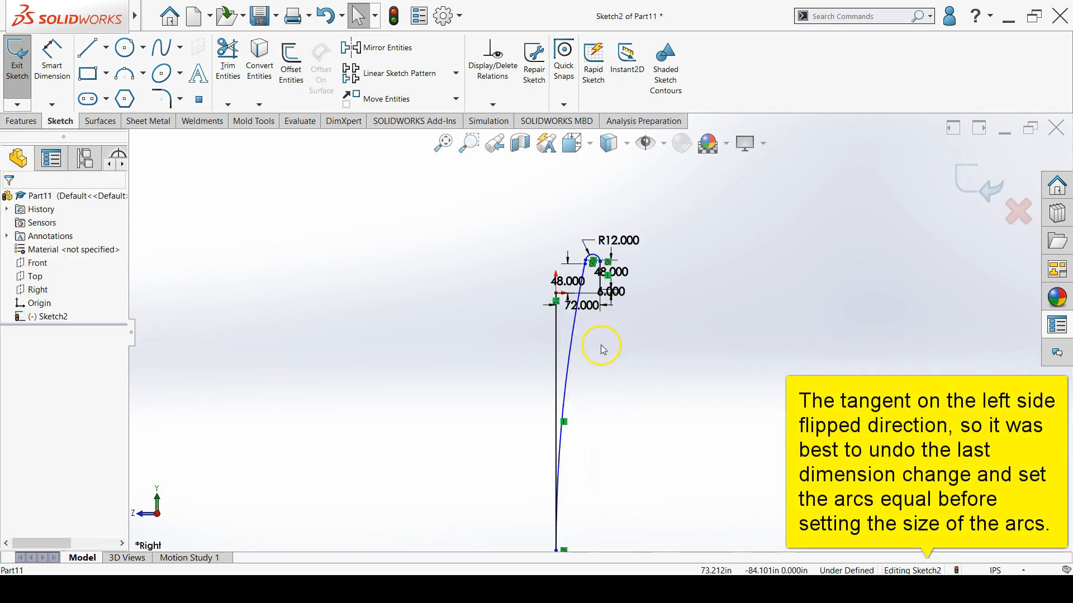
Undo the last radius change on the right arc
key("ctrl+z")
scroll(577, 279, "down", 2)
scroll(577, 279, "down", 3)
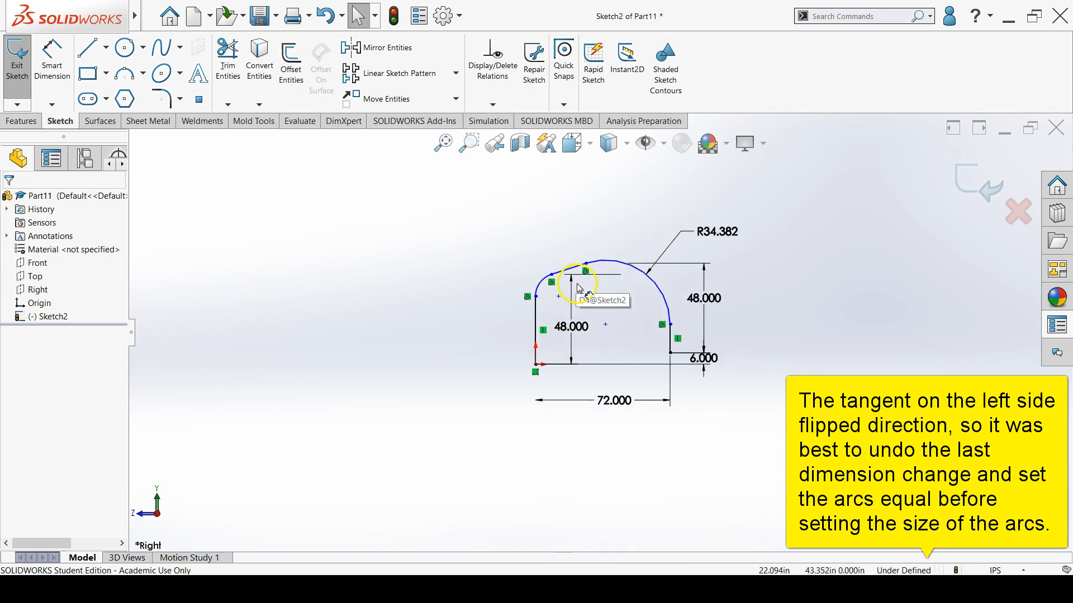
Add an Equal relation between the left arc and the right arc of the profile sketch
left_click(545, 287)
left_click(537, 286)
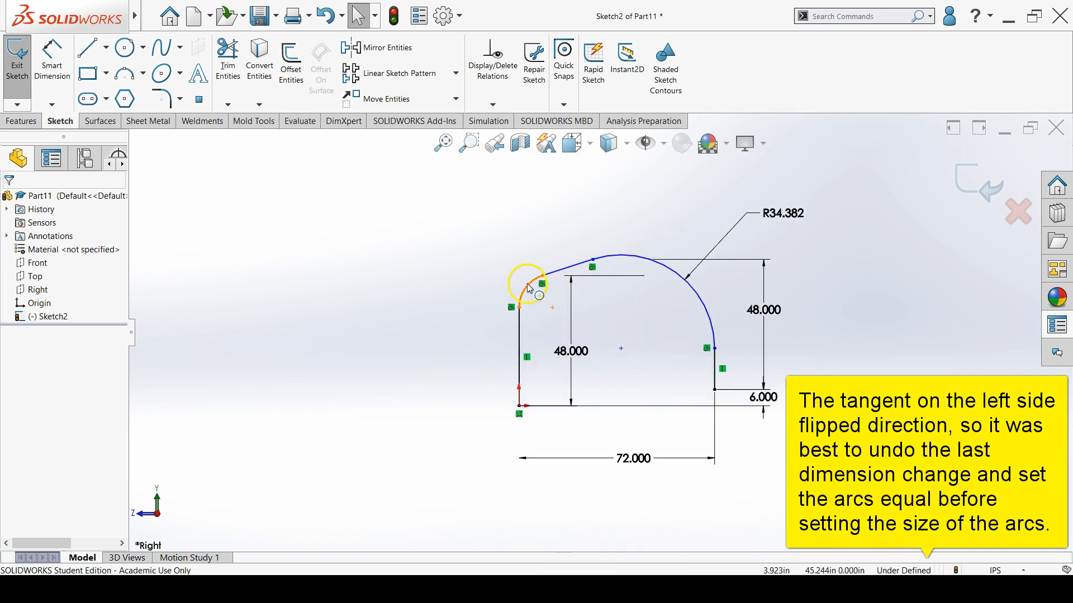
left_click(526, 285)
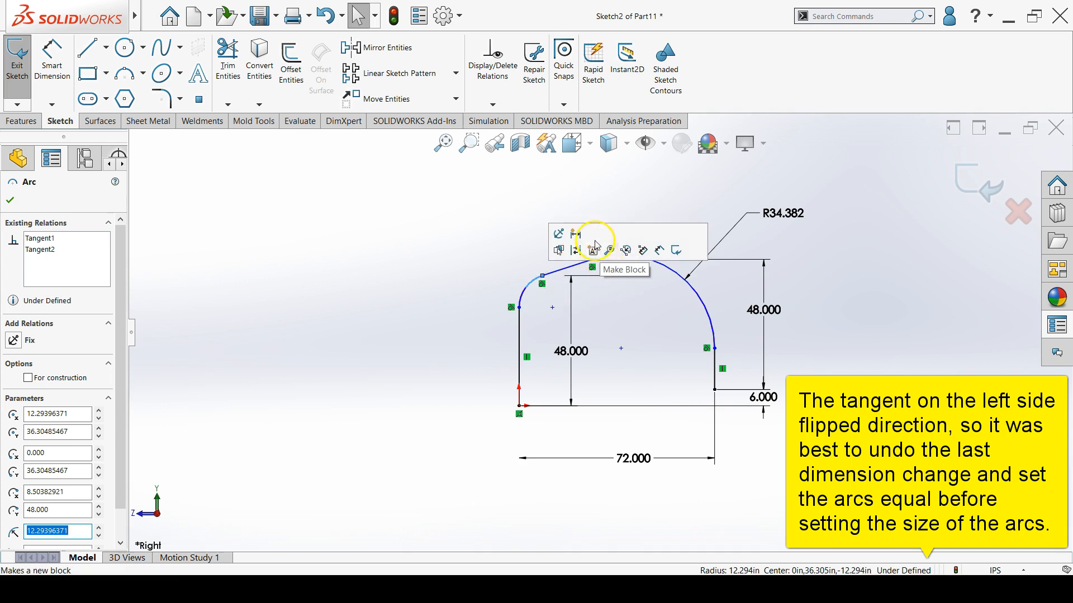
left_click(584, 181)
left_click(492, 105)
left_click(511, 132)
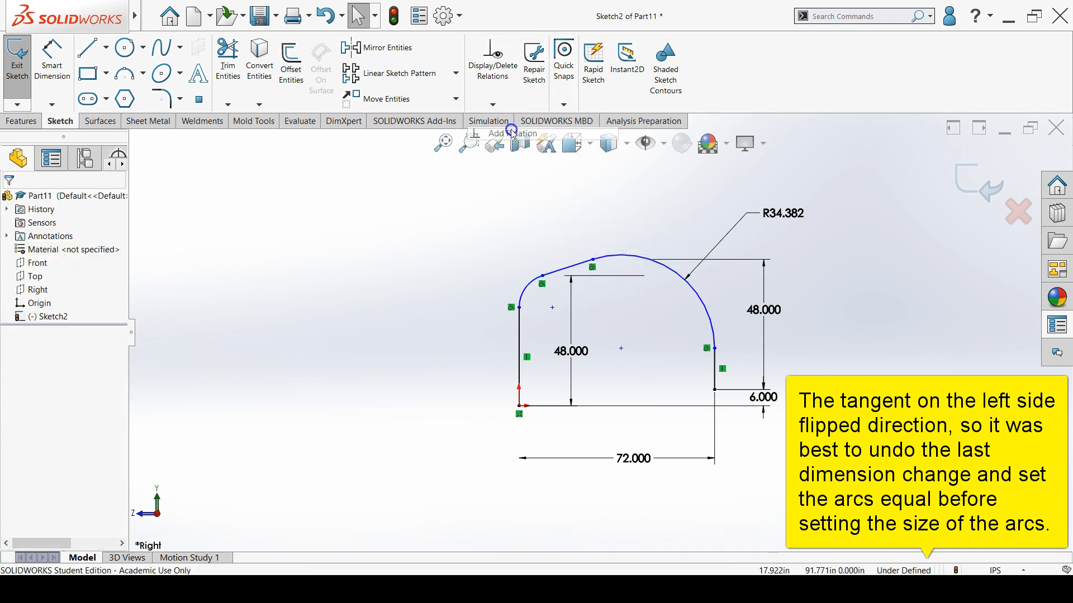
left_click(528, 284)
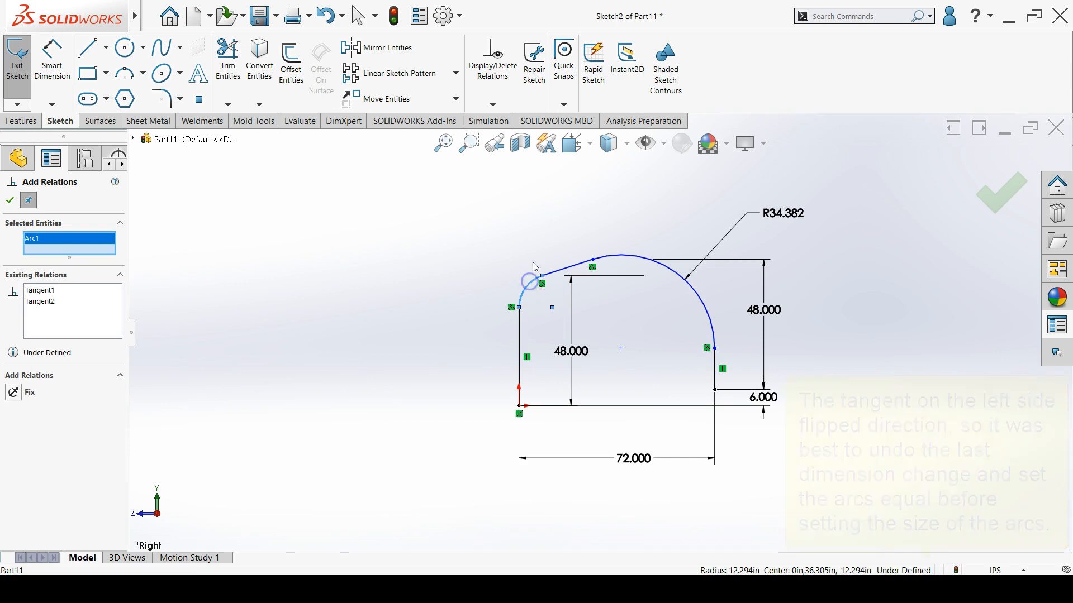
left_click(632, 262)
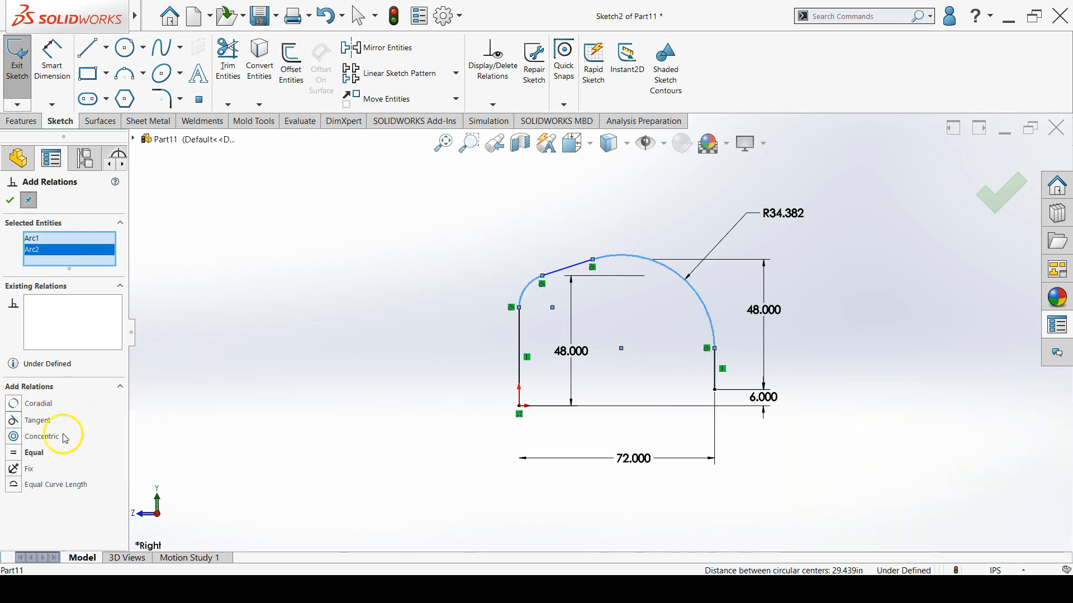
left_click(13, 453)
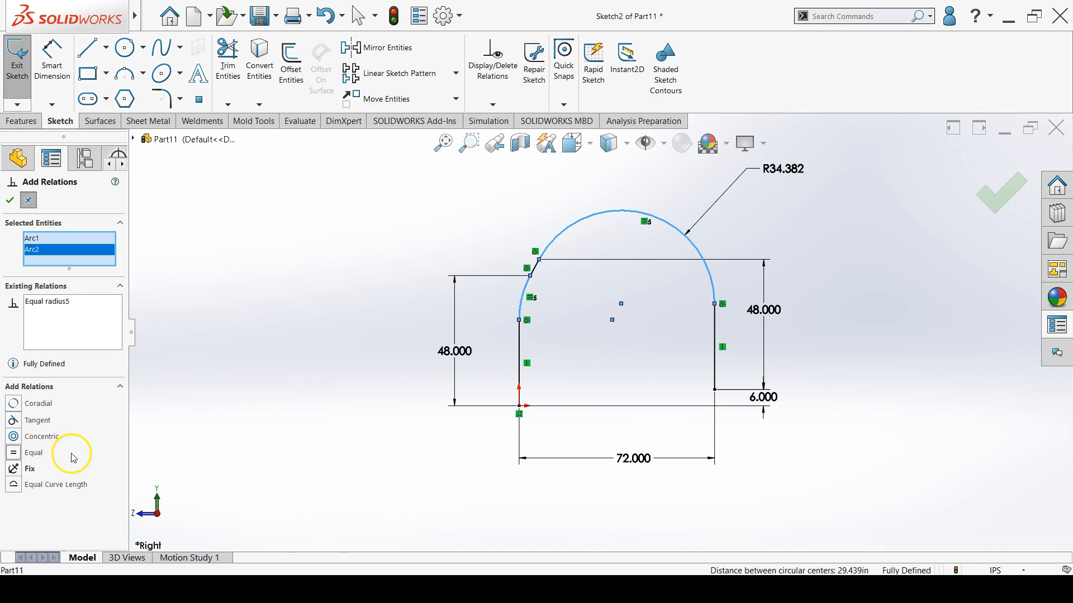
left_click(10, 200)
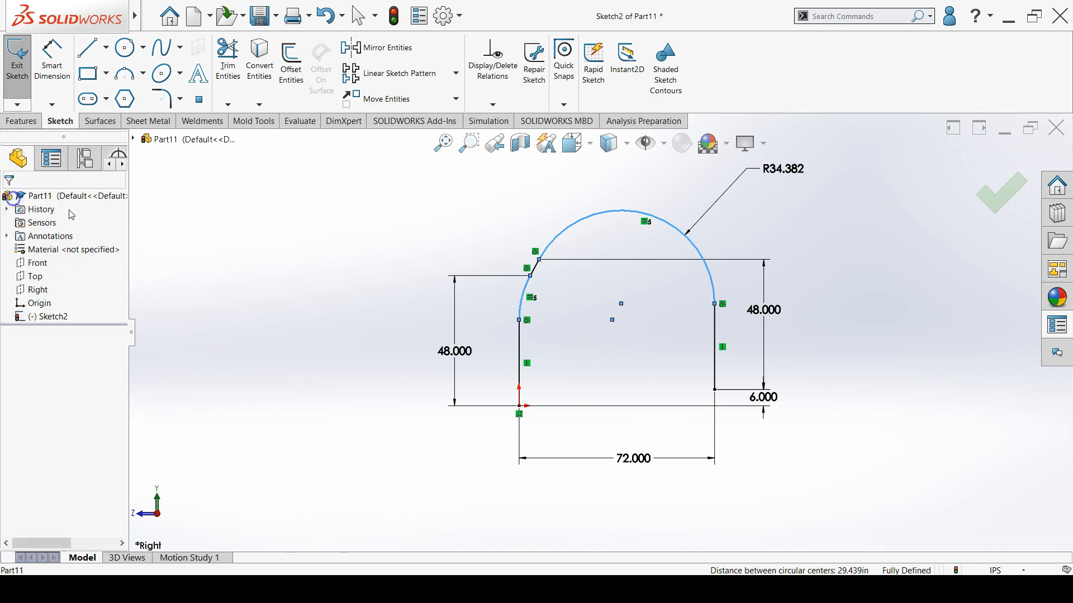
Set the right arc's radius dimension to 12 in
double_click(777, 171)
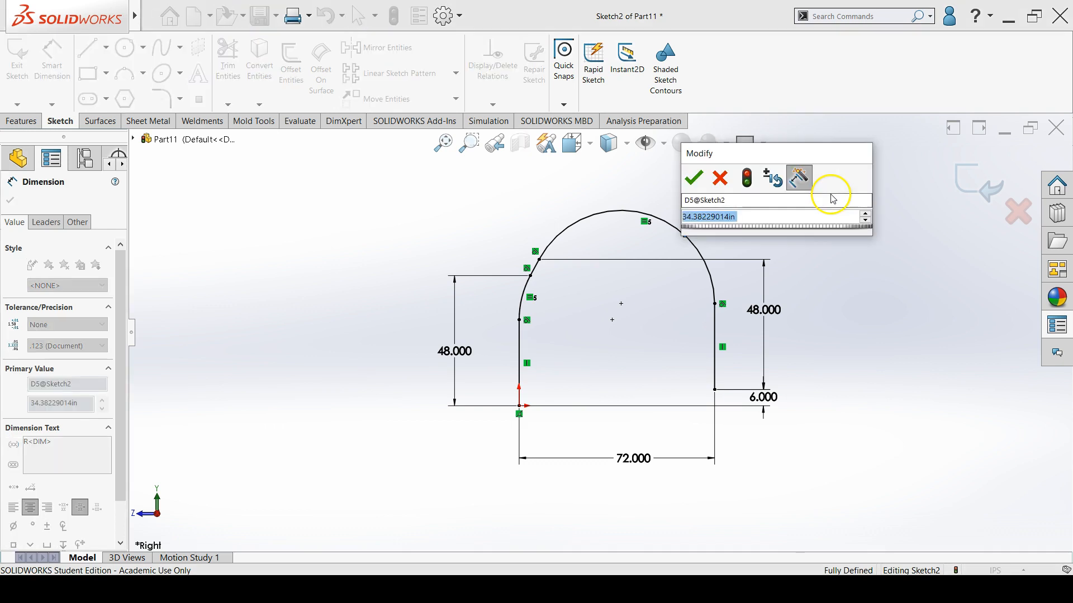
type("12")
key("Return")
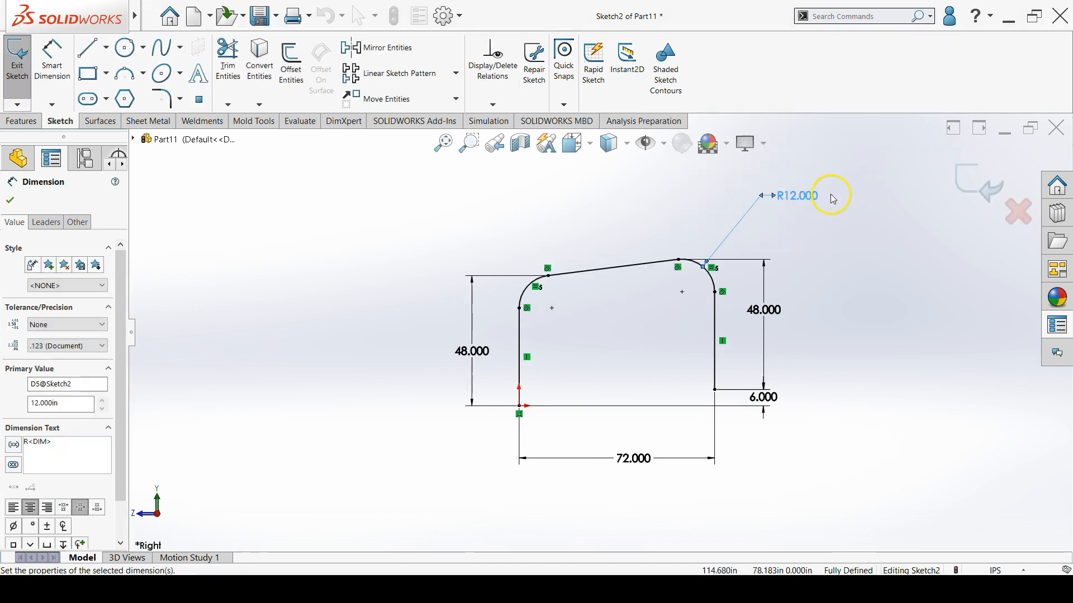
left_click(850, 240)
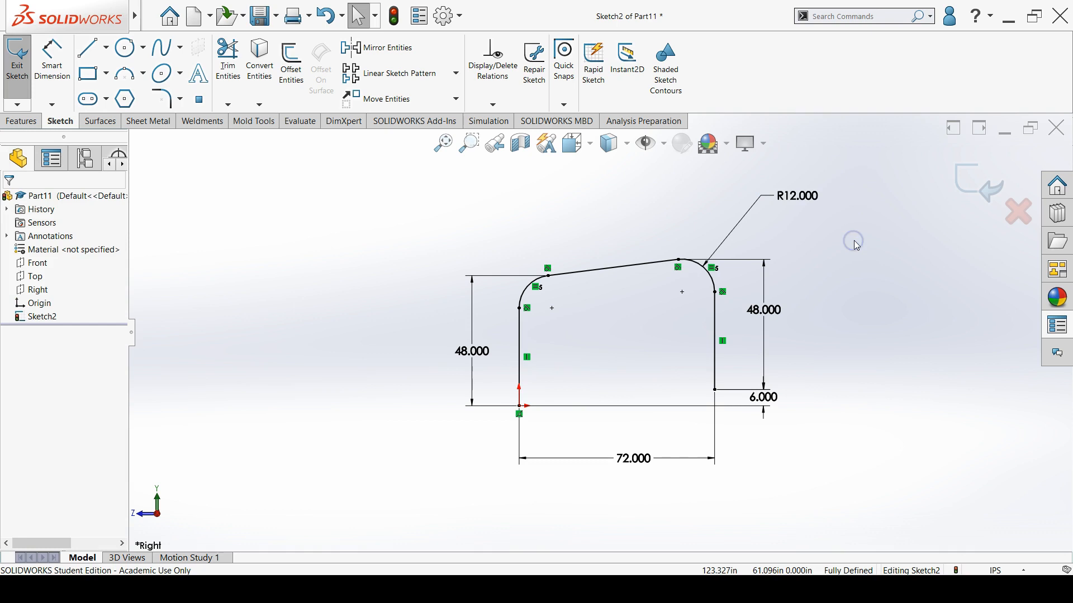
Check the relations along the completed profile and exit the sketch
scroll(647, 307, "down", 3)
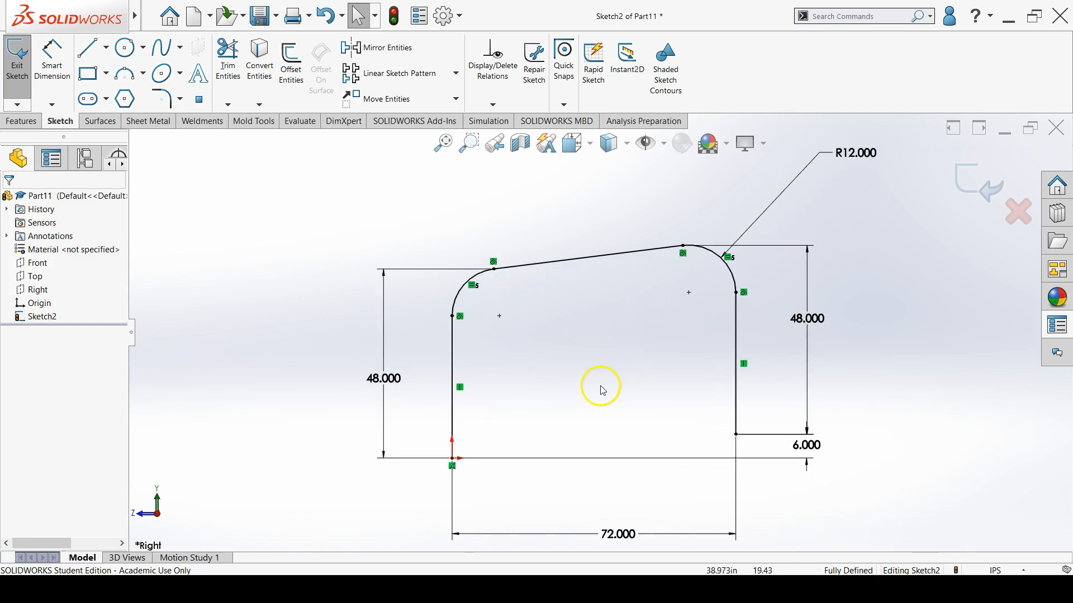
scroll(492, 346, "up", 2)
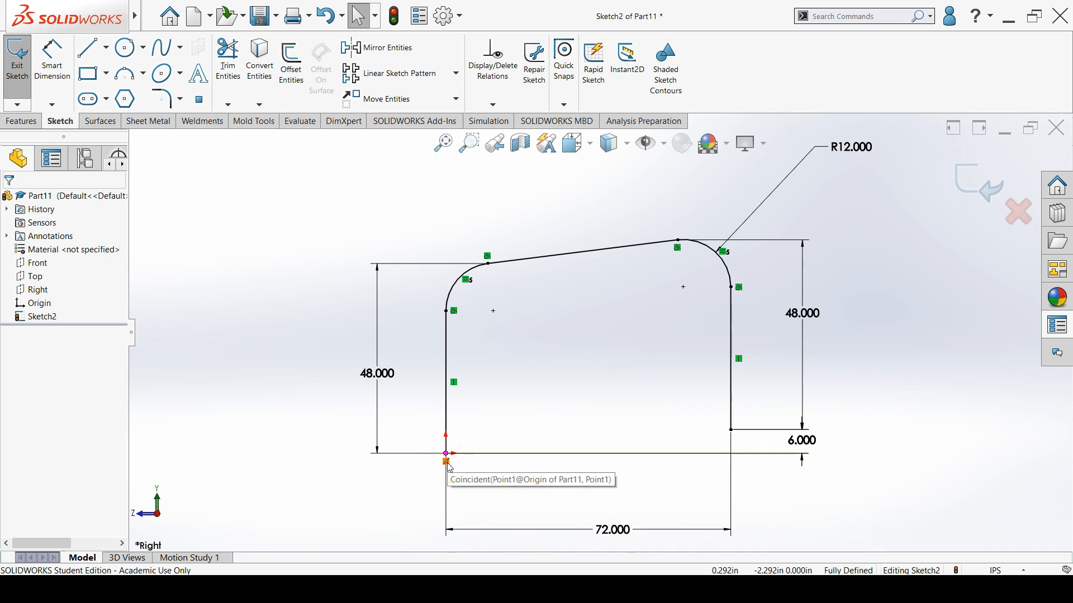
left_click(460, 418)
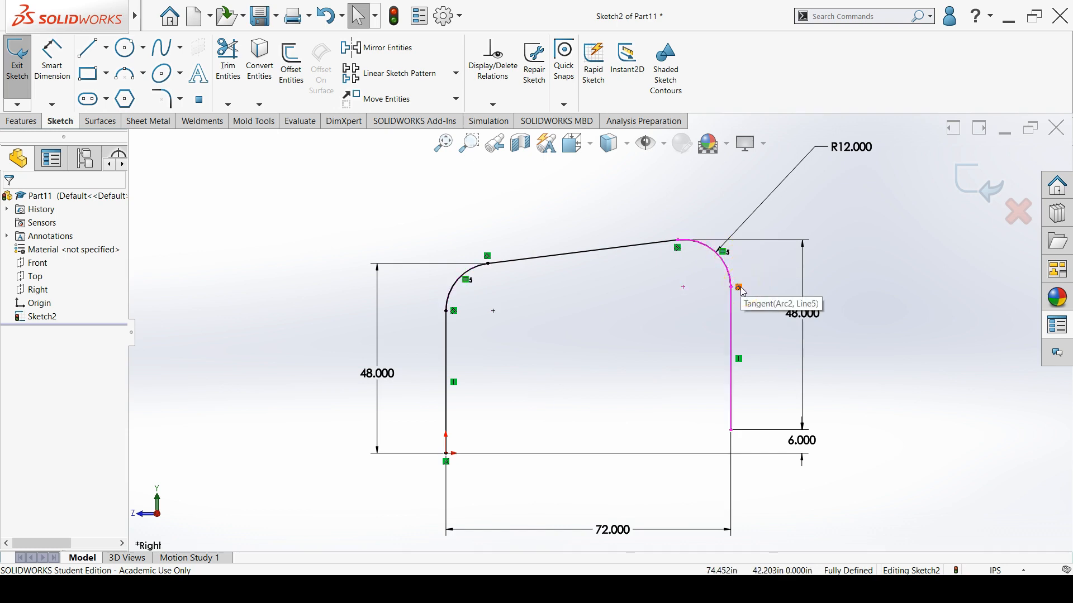
left_click(783, 324)
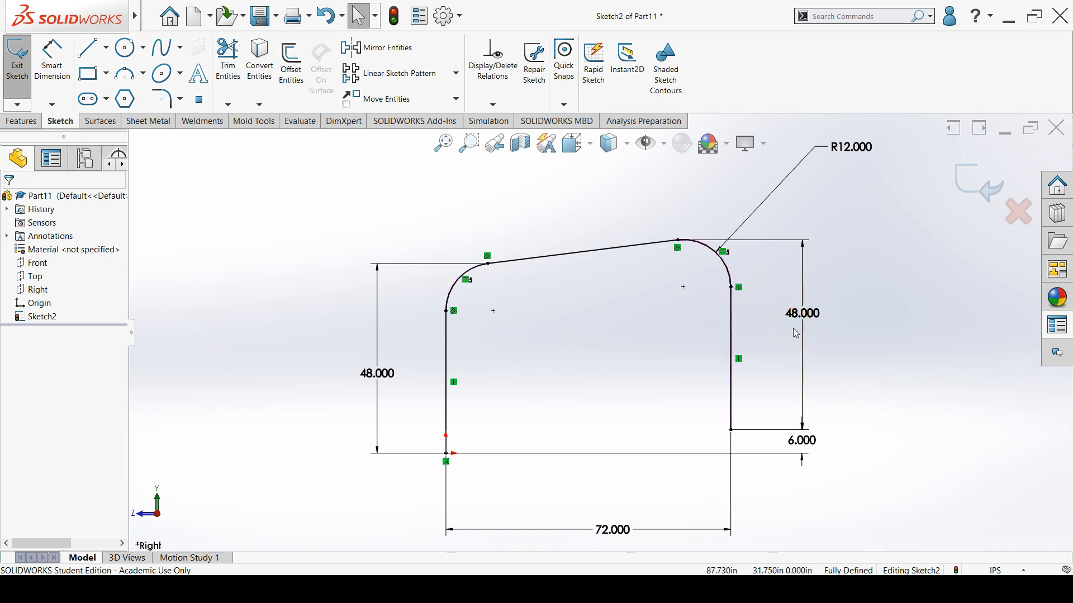
left_click(864, 263)
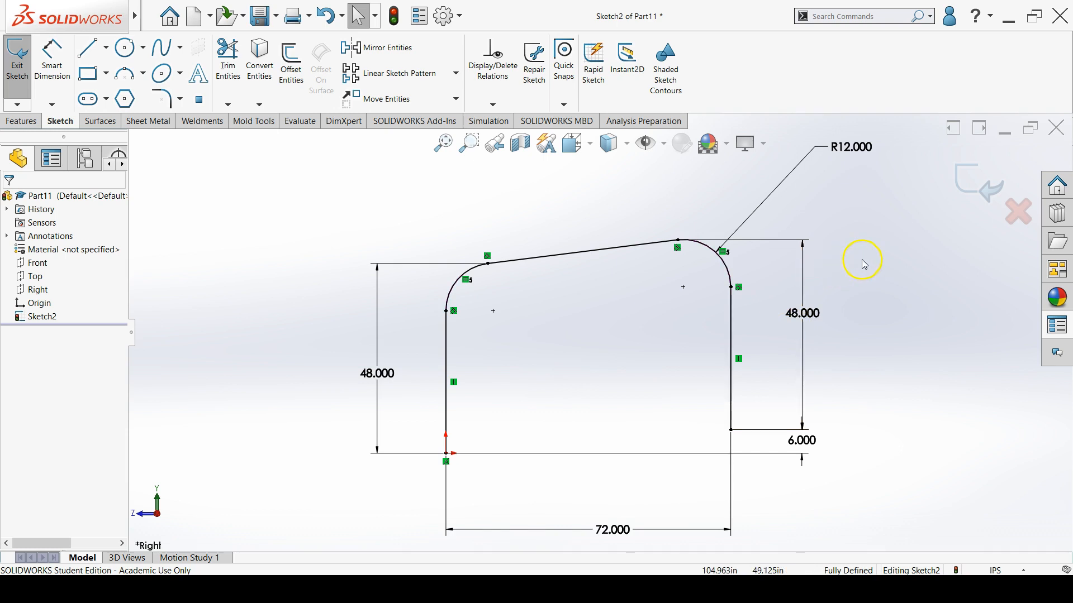
left_click(979, 194)
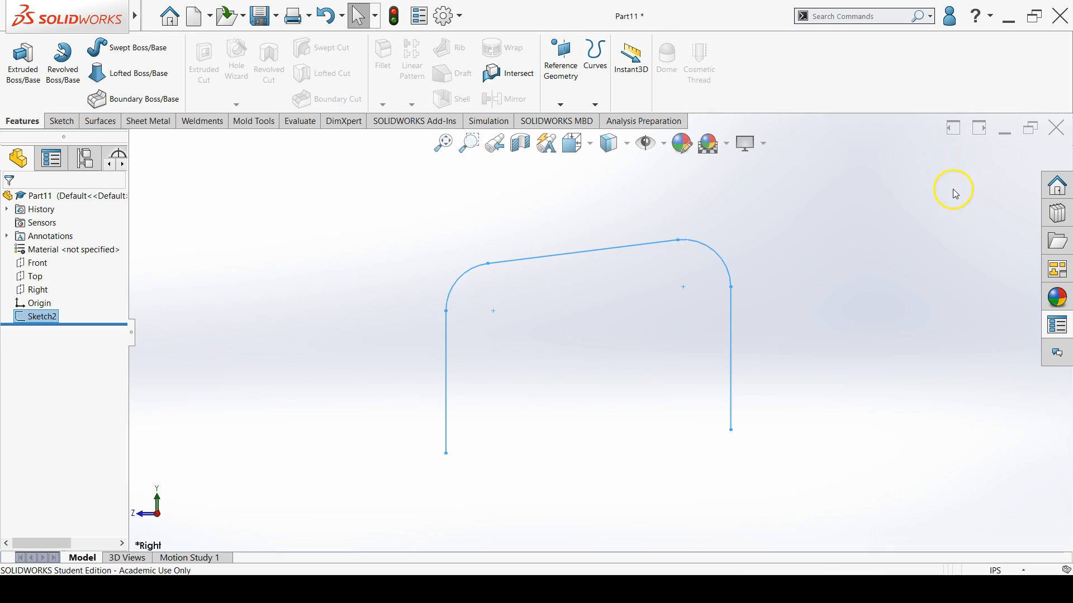
Set up a Swept Boss/Base along the profile sketch using a circular profile 2 in in diameter
left_click(145, 56)
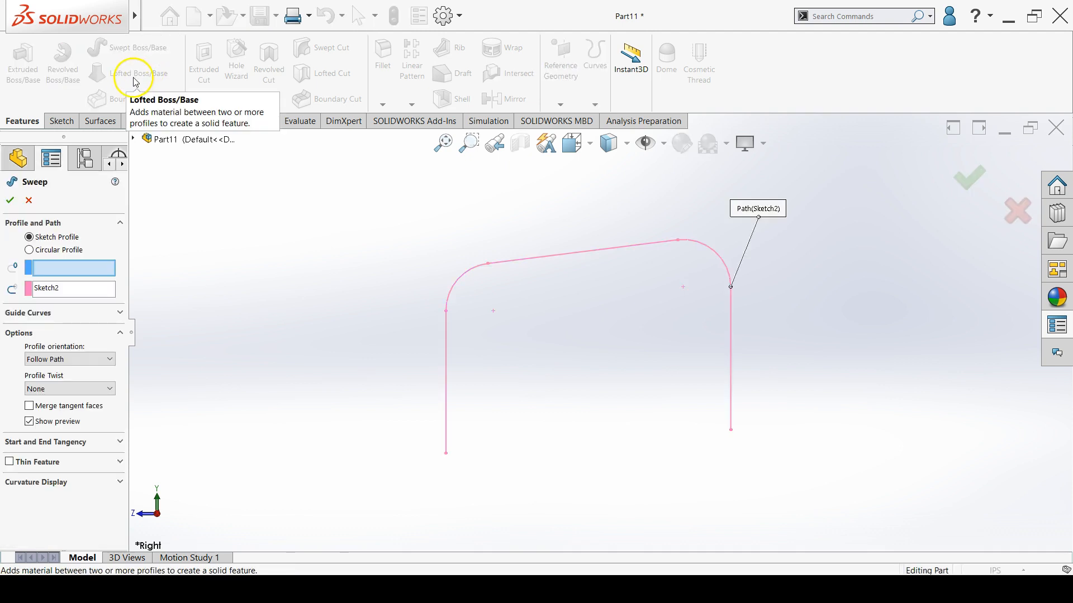
left_click(31, 251)
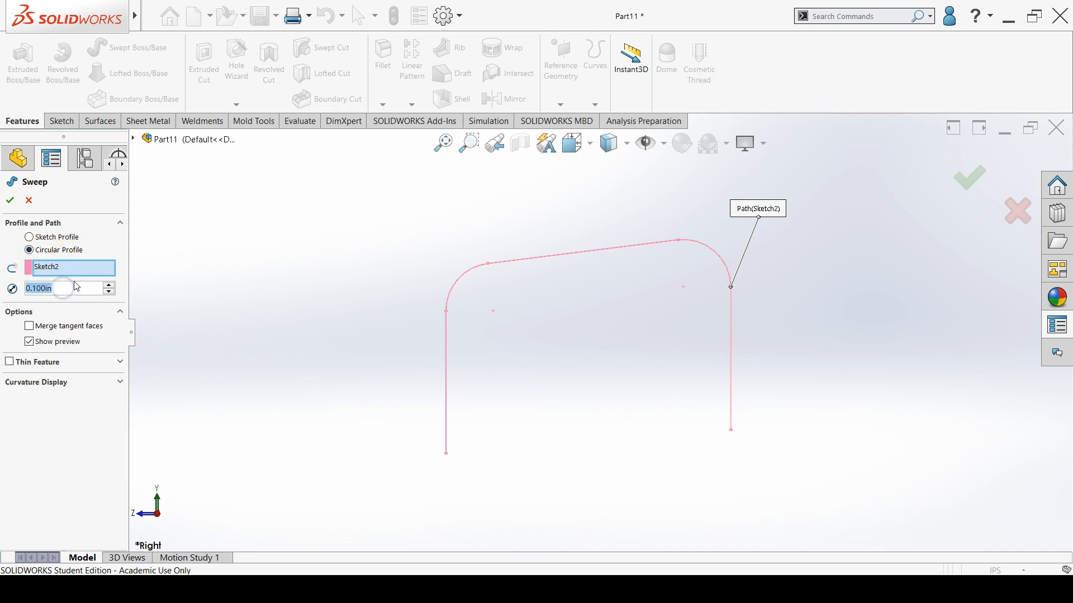
type("2")
key("Return")
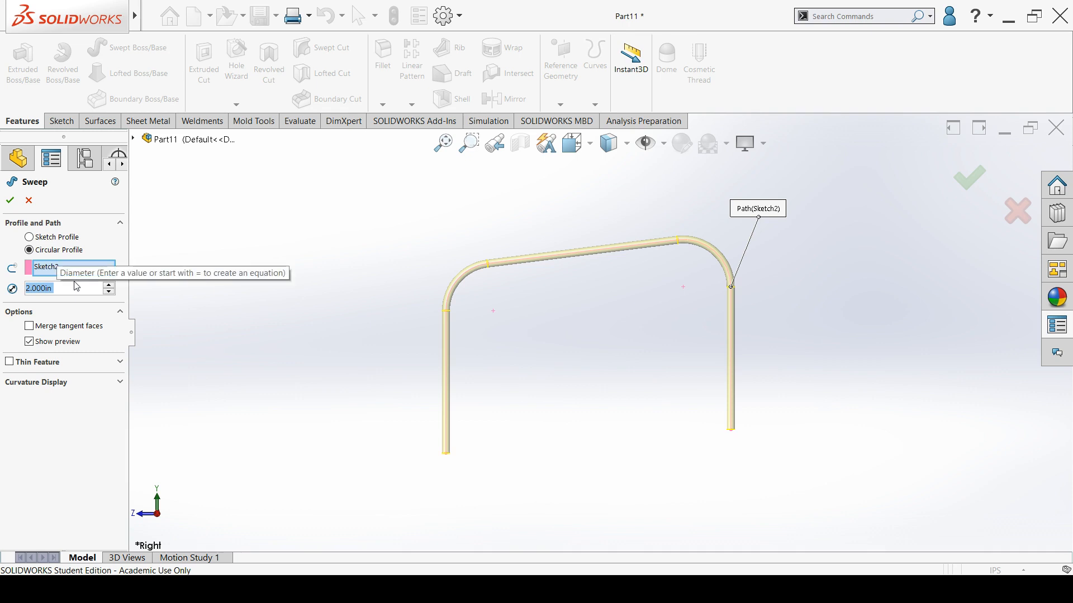
left_click(48, 268)
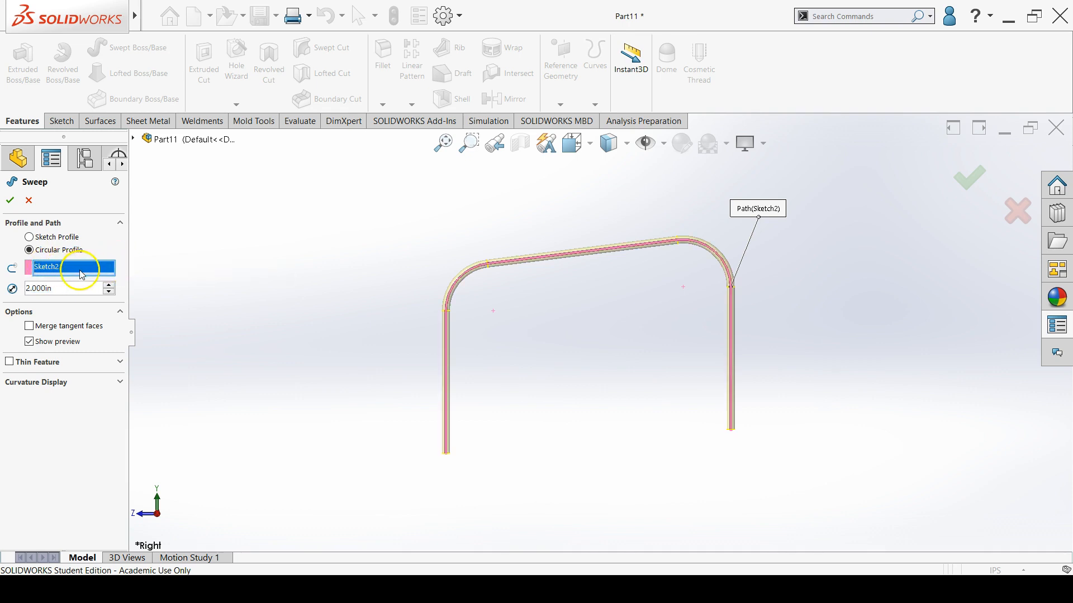
Enable merging of tangent faces for the sweep, inspecting the preview at the left bend
middle_click_drag(514, 335, 568, 404)
scroll(568, 404, "down", 3)
middle_click_drag(491, 344, 485, 316)
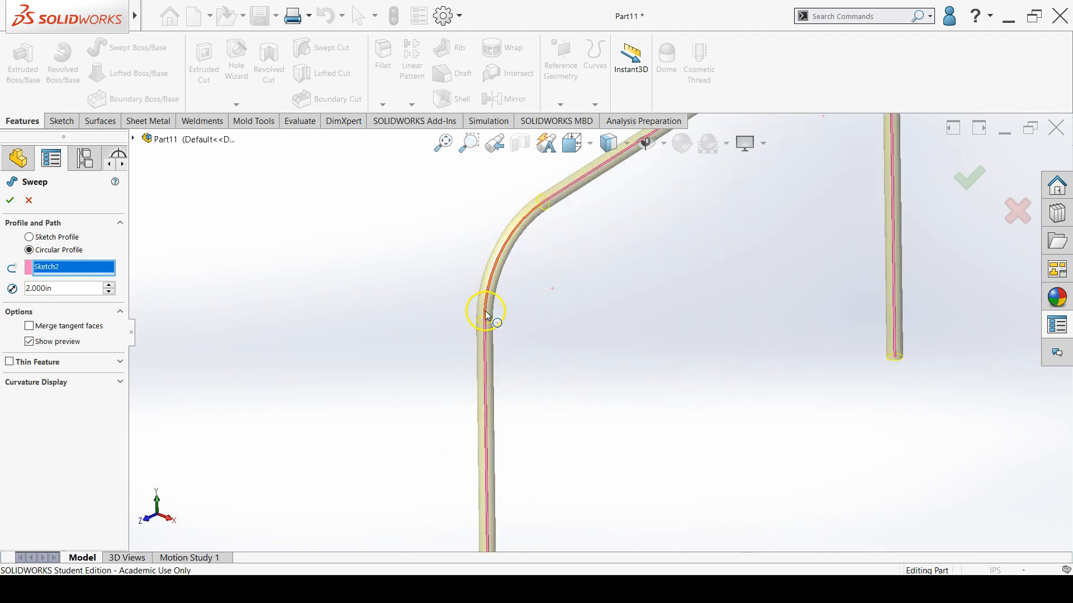
left_click(134, 138)
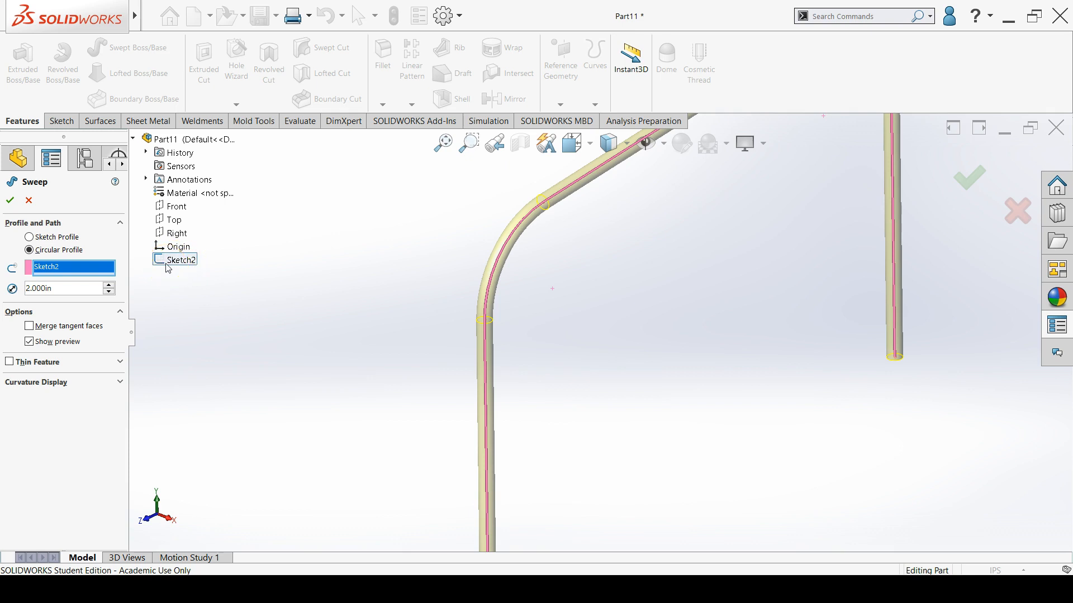
left_click(29, 327)
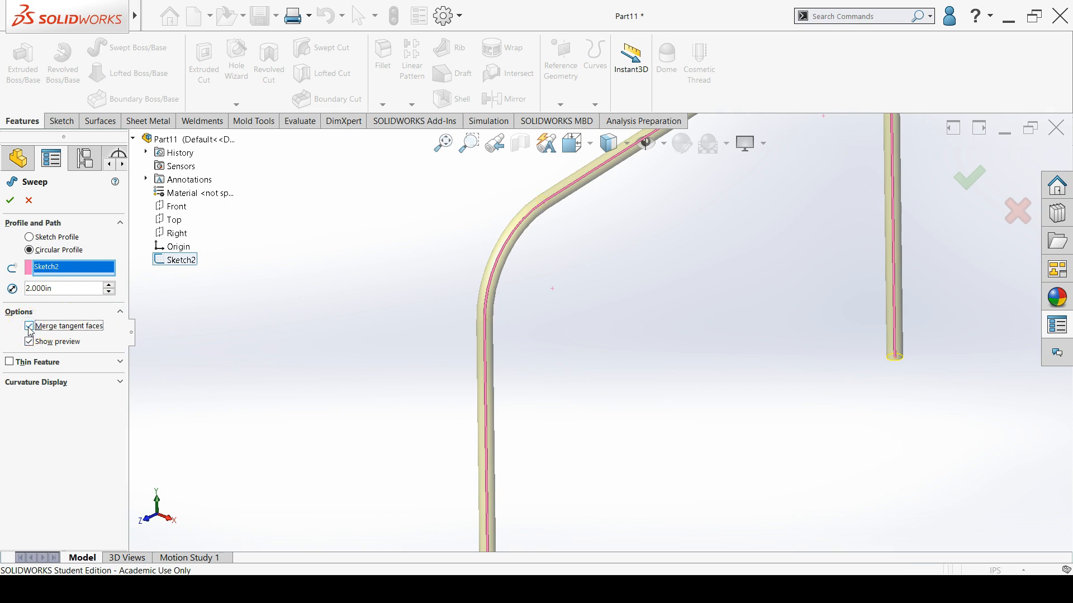
Make the sweep a one-direction thin feature with a 0.1875 in wall outside the circular profile and create it
left_click(11, 361)
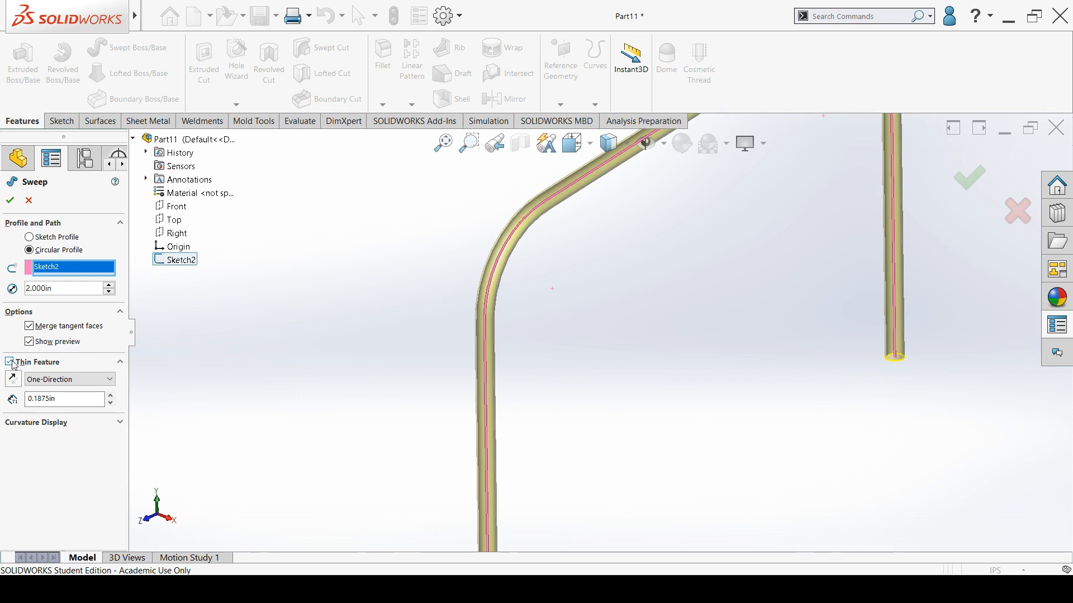
double_click(31, 395)
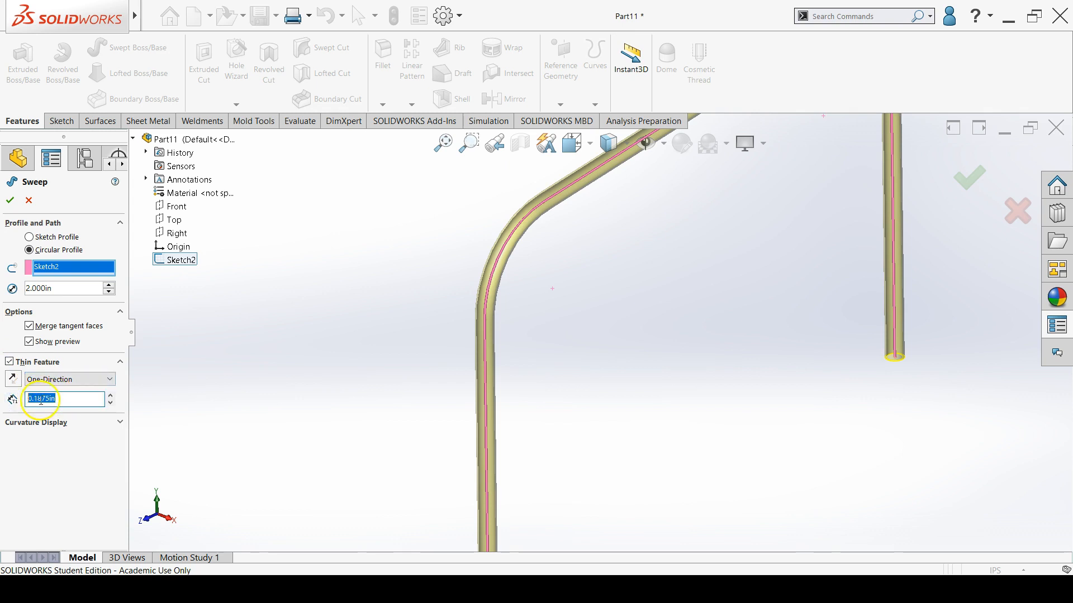
left_click(61, 400)
scroll(426, 482, "up", 3)
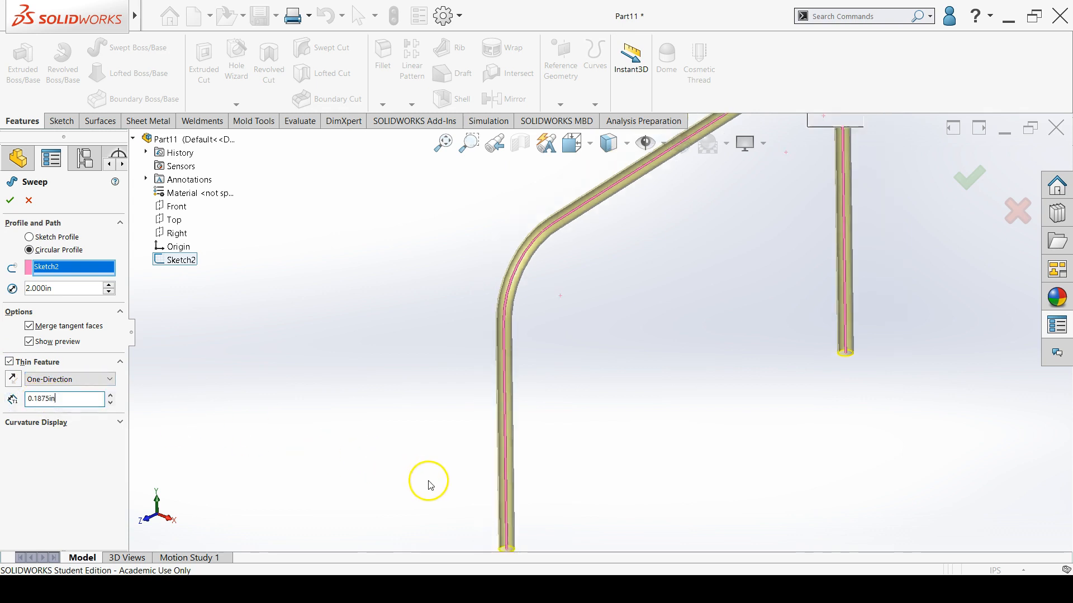
scroll(569, 443, "down", 5)
scroll(624, 381, "down", 6)
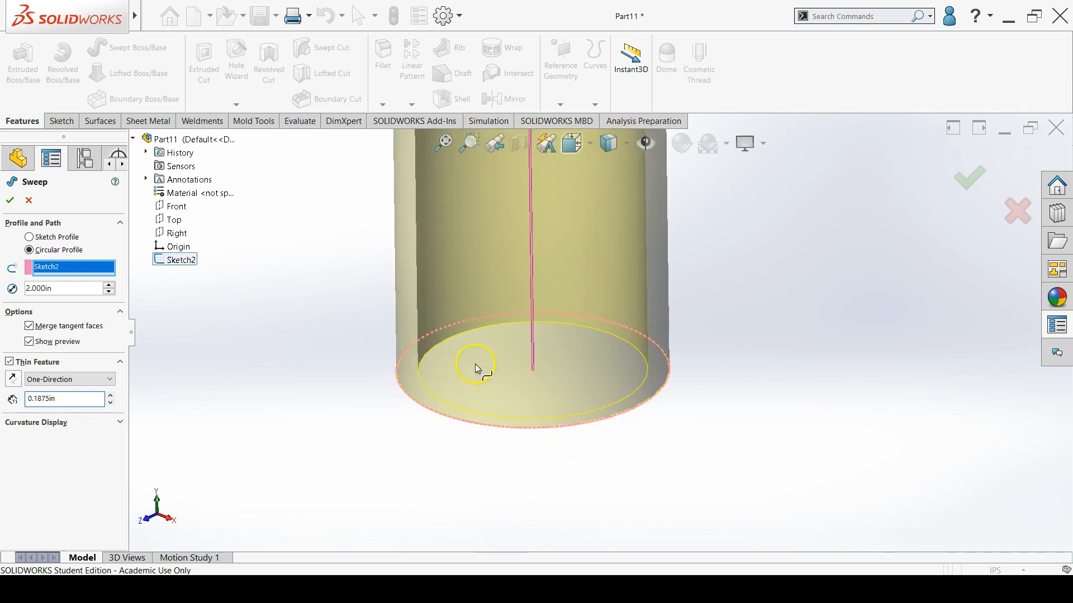
left_click(16, 382)
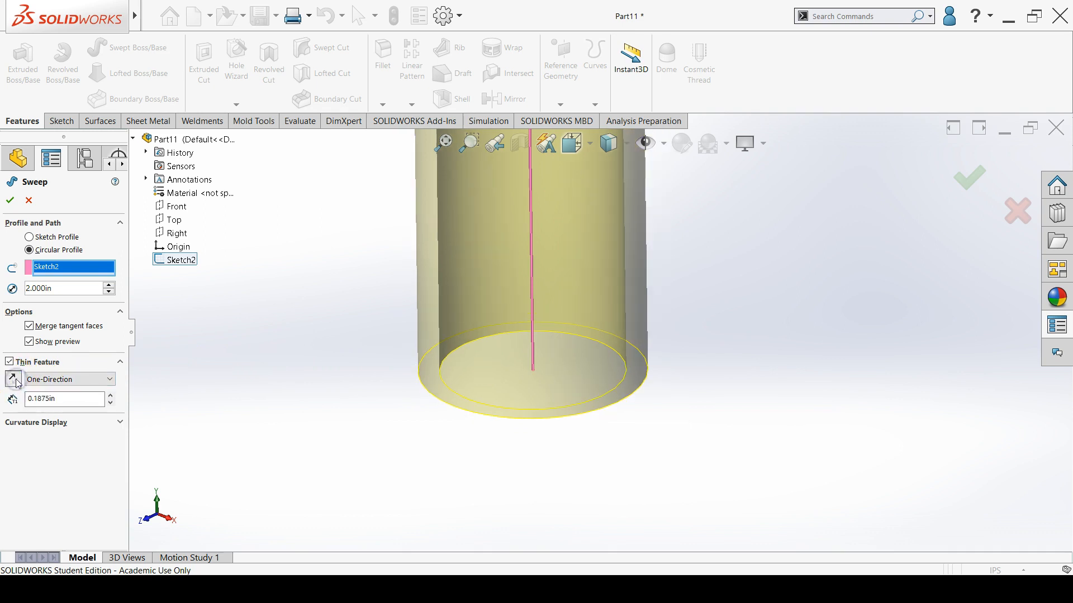
left_click(16, 382)
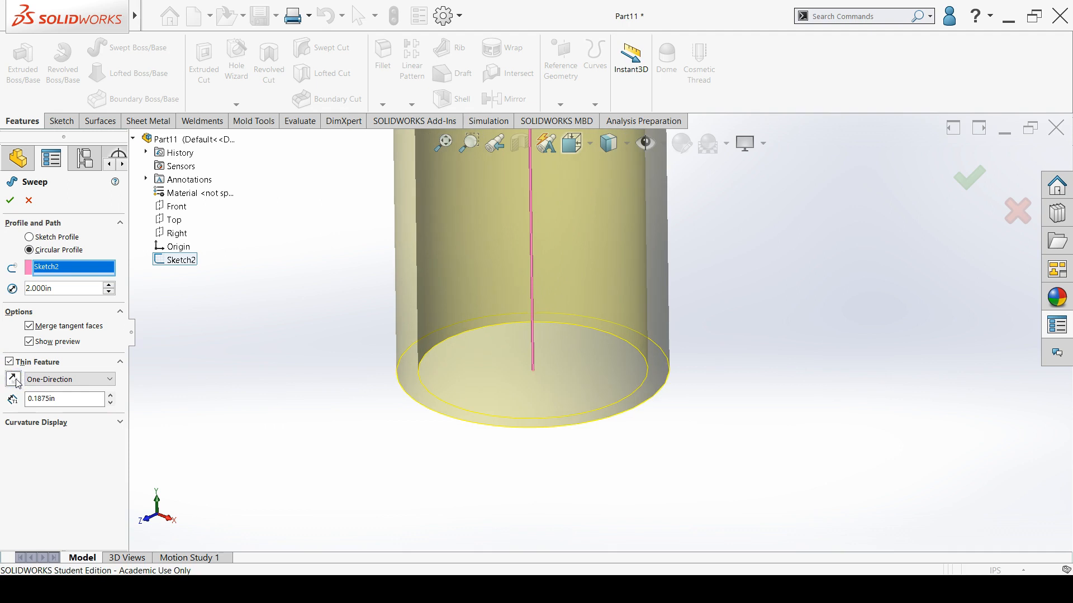
left_click(15, 205)
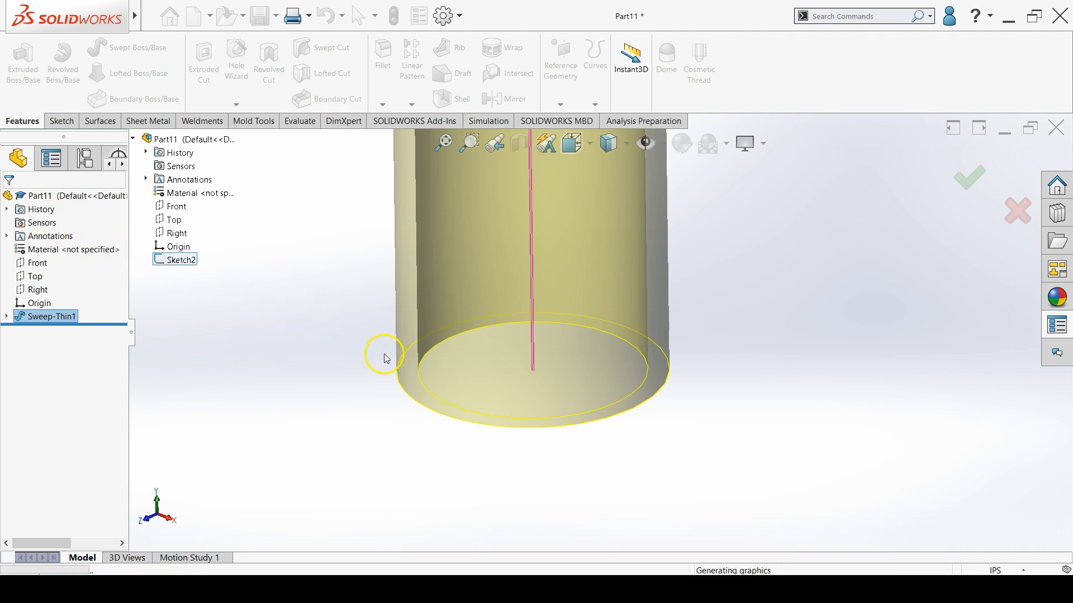
Examine the whole swept tube from an angled three-dimensional view
scroll(364, 366, "up", 3)
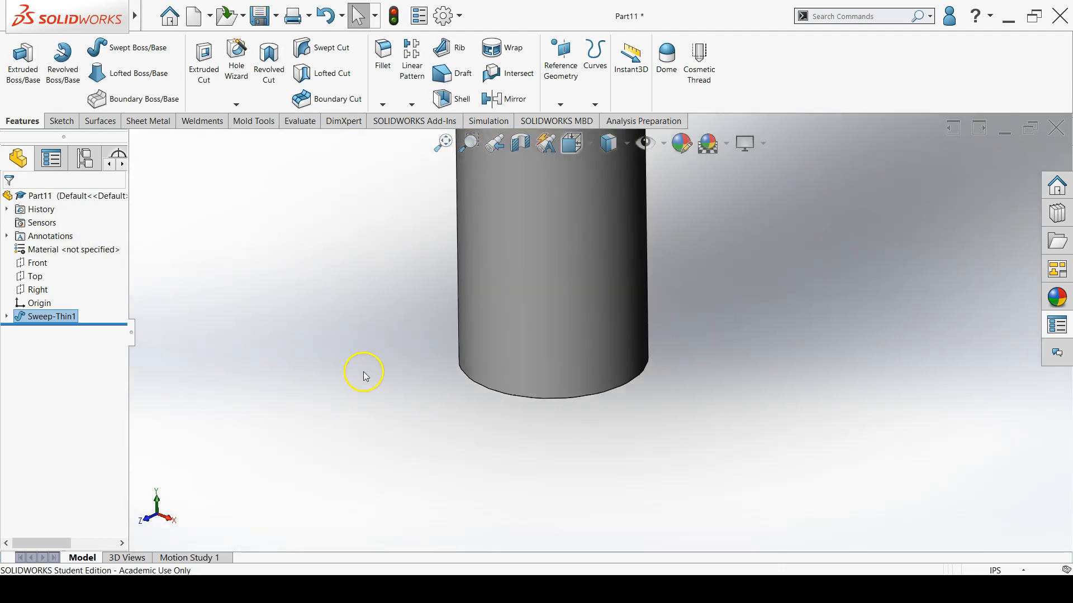
scroll(364, 374, "up", 12)
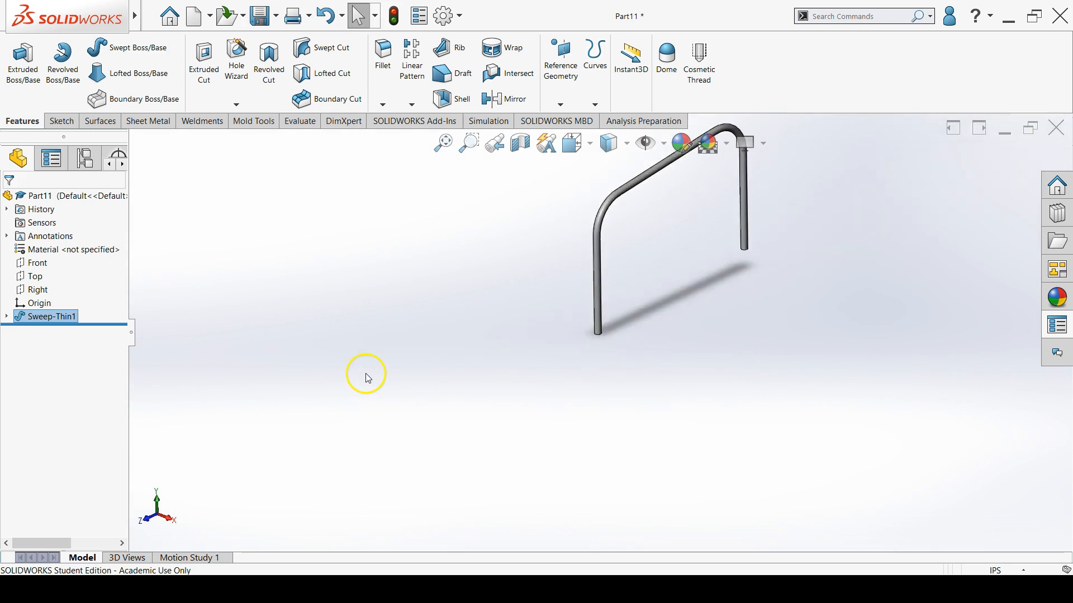
scroll(763, 232, "down", 3)
middle_click_drag(629, 345, 676, 257)
scroll(676, 252, "up", 4)
left_click(669, 217)
middle_click_drag(620, 373, 590, 363)
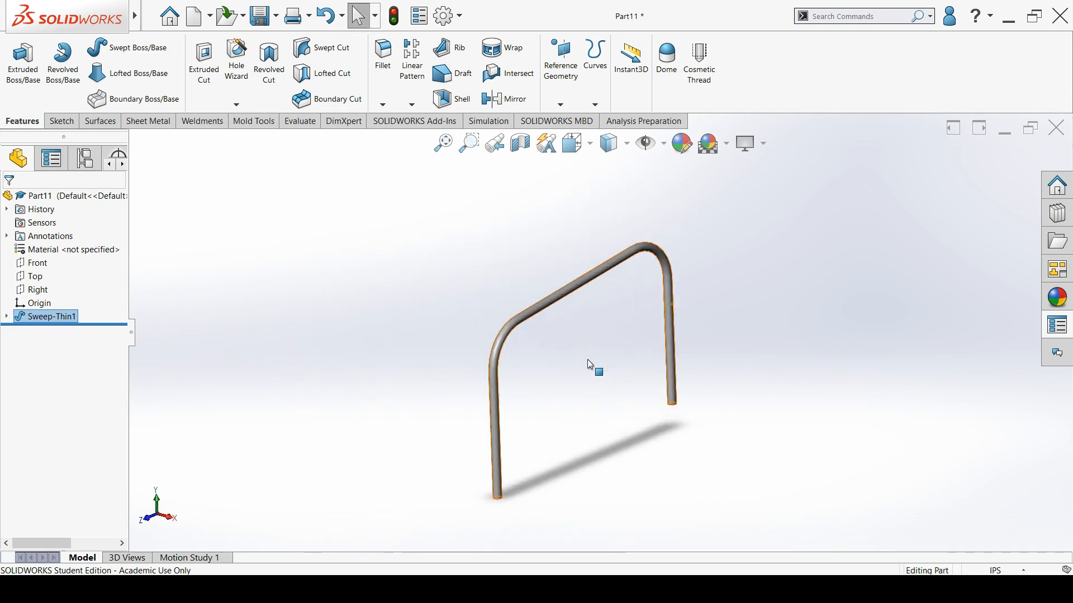
left_click(645, 365)
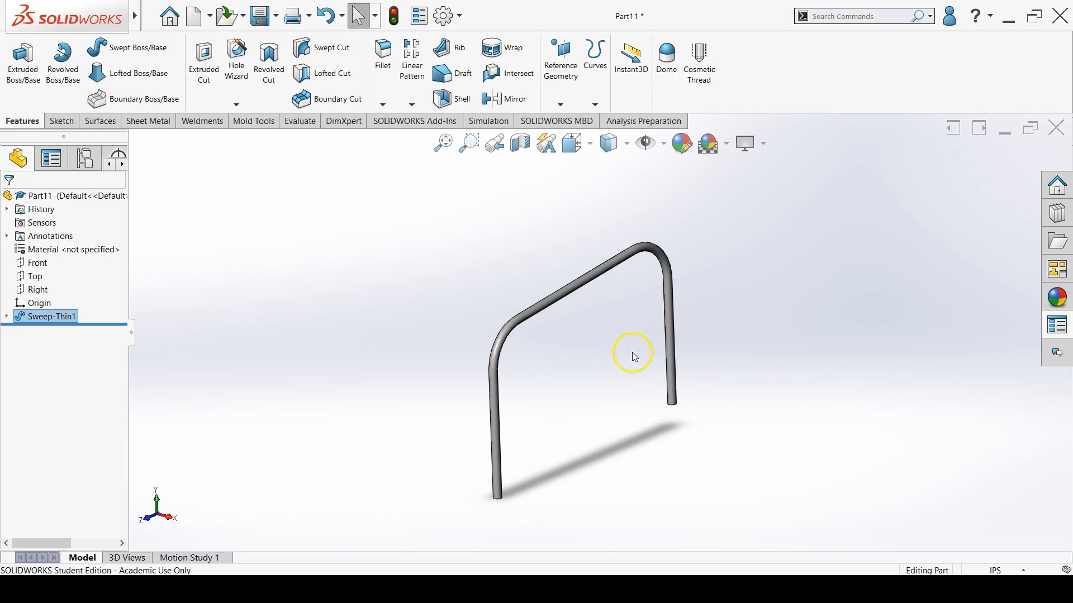
Assign the material AISI 316 Annealed Stainless Steel Bar (SS) to the part
right_click(107, 252)
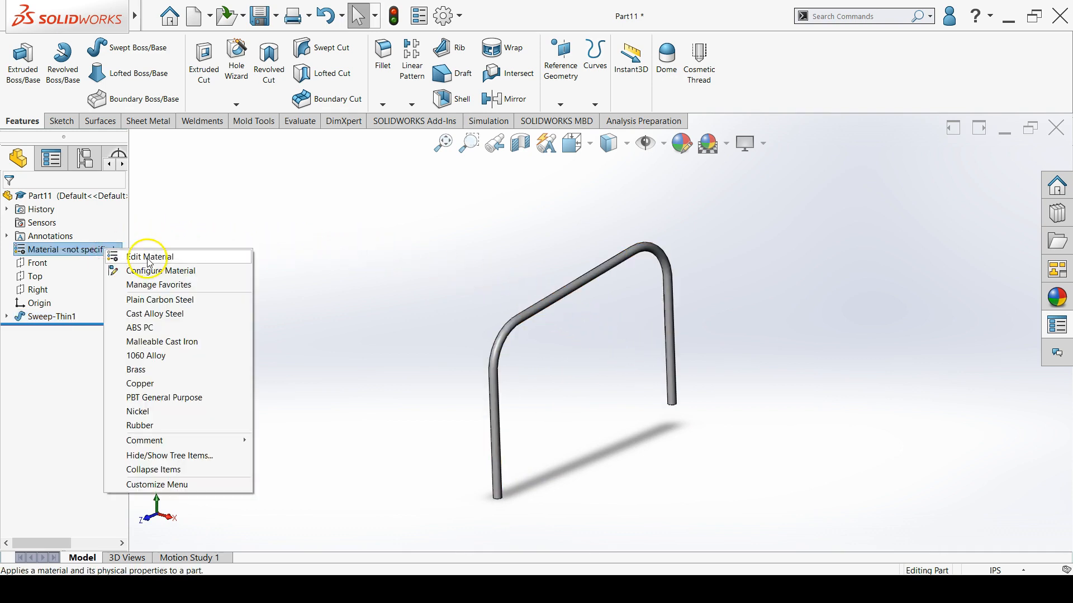
left_click(149, 259)
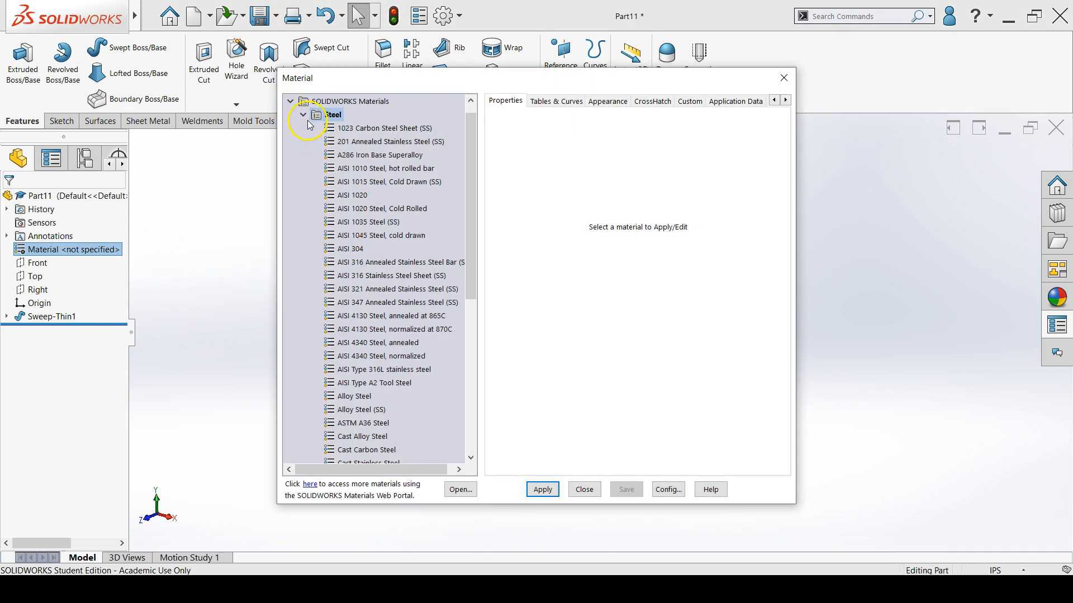
scroll(347, 236, "down", 1)
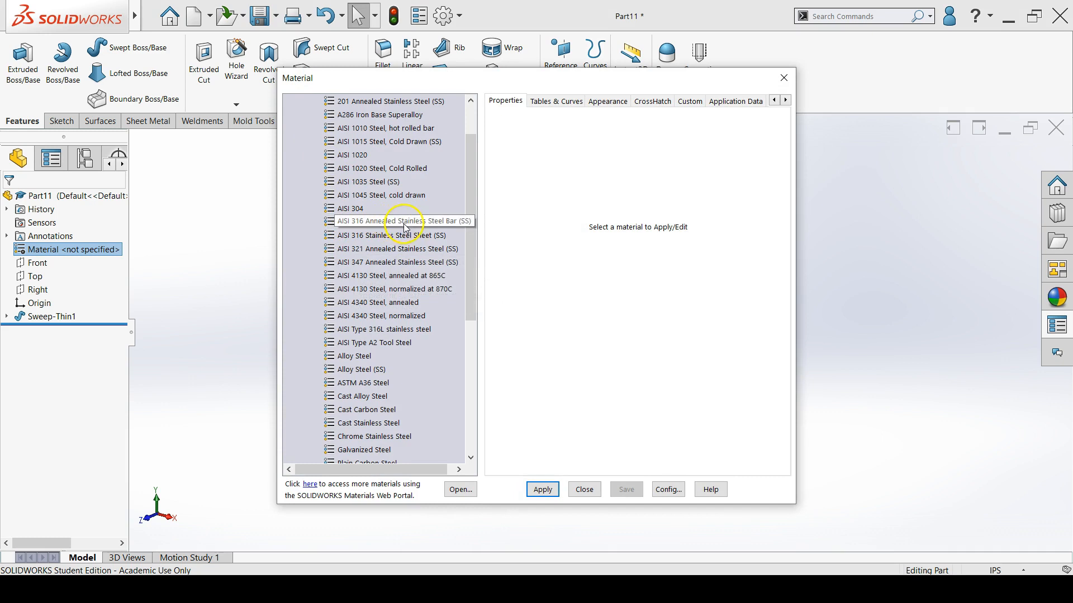
left_click(422, 222)
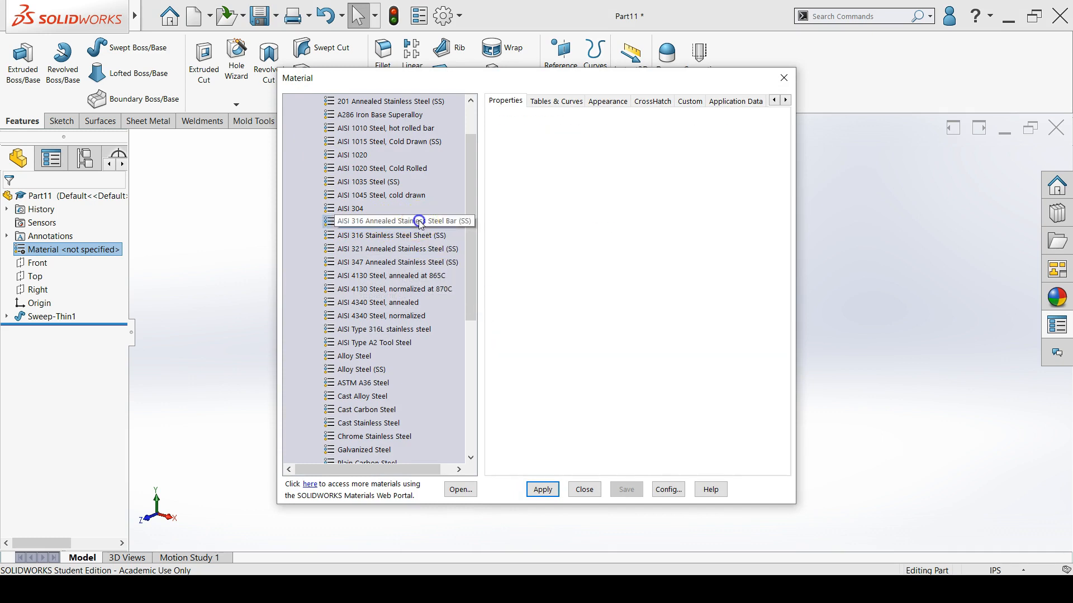
left_click(542, 490)
left_click(587, 490)
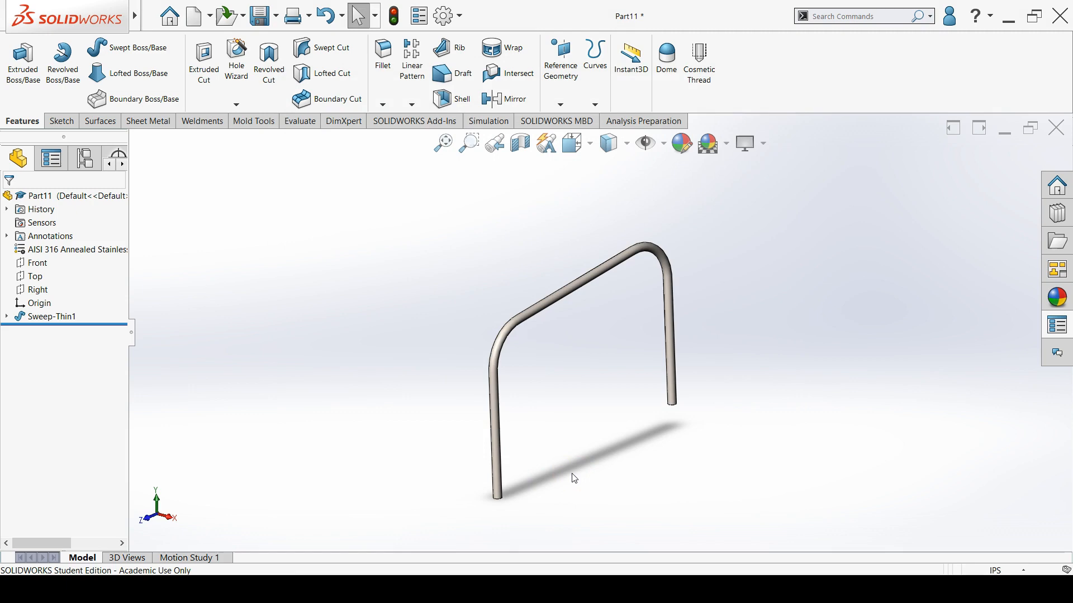
left_click(776, 589)
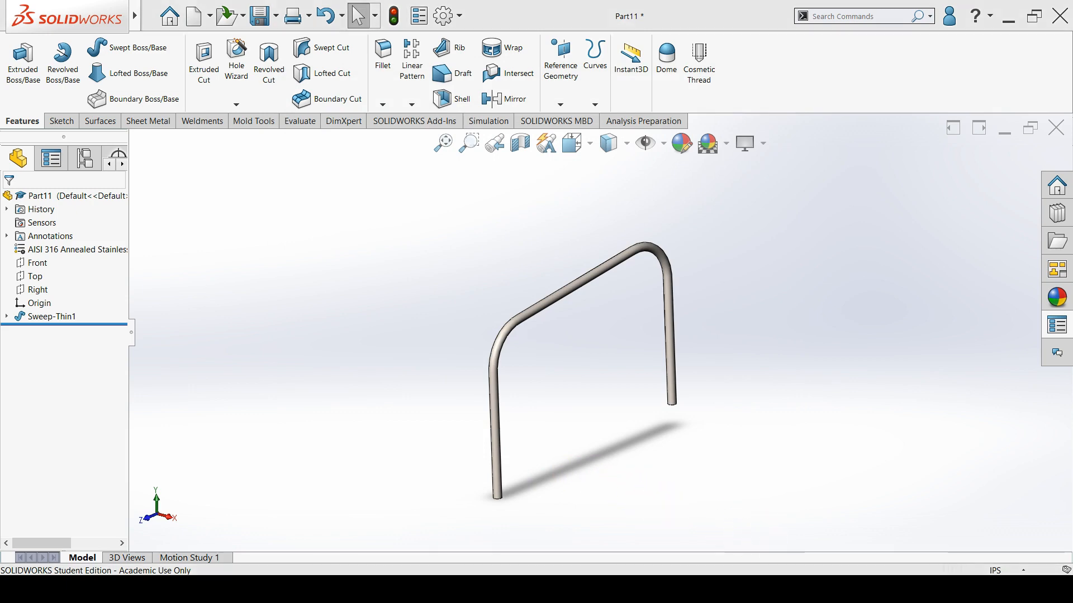